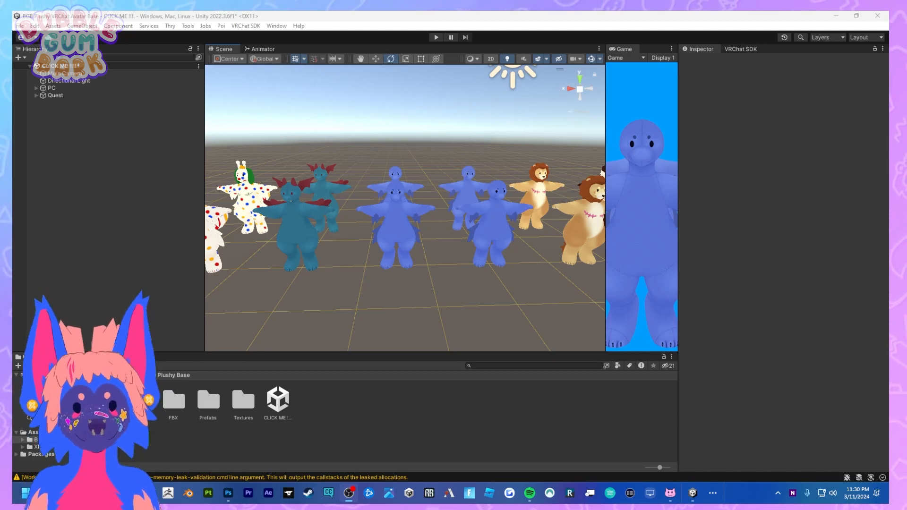
Open the CLICK ME !!!! scene from the BGB Plushy Base folder, saving the changes made to the current scene.
{"action": "middle_click_drag", "start_coordinate": [390, 180], "coordinate": [401, 201]}
{"action": "scroll", "coordinate": [400, 202], "scroll_direction": "up", "scroll_amount": 1}
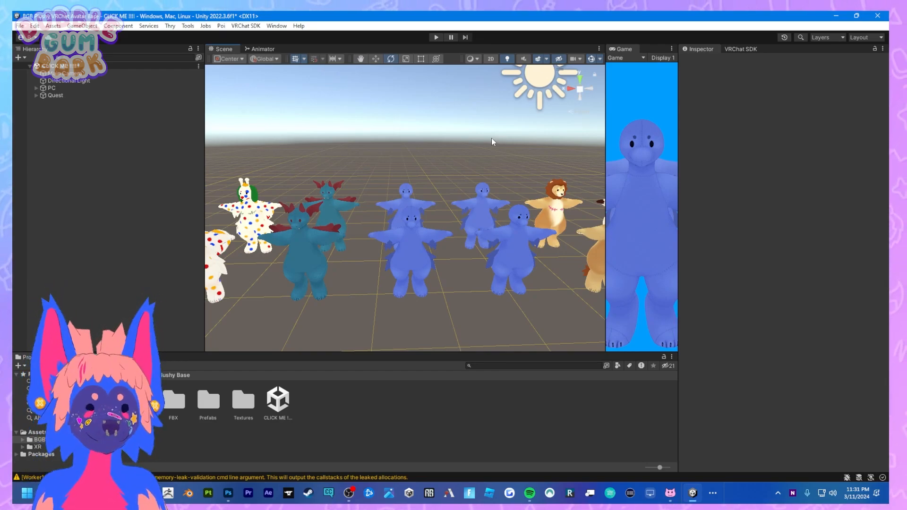
{"action": "scroll", "coordinate": [426, 143], "scroll_direction": "down", "scroll_amount": 3}
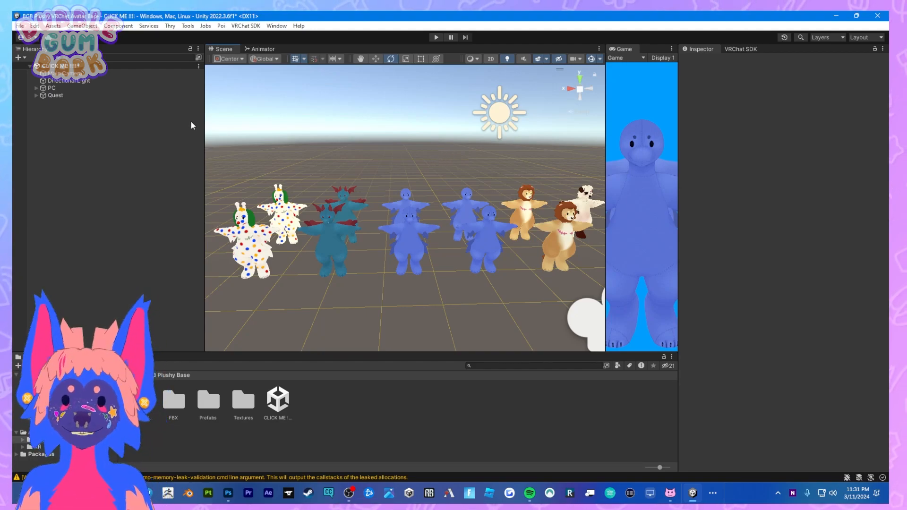
{"action": "double_click", "coordinate": [278, 402]}
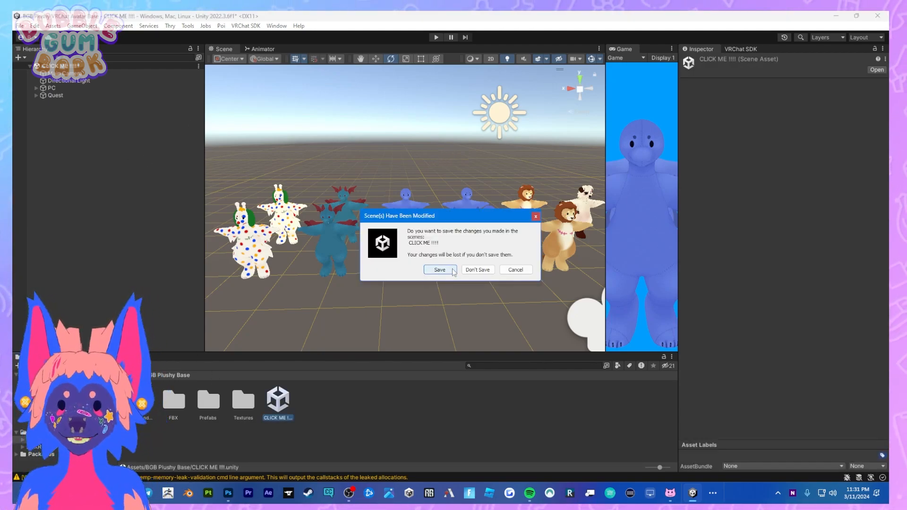
{"action": "left_click", "coordinate": [440, 269]}
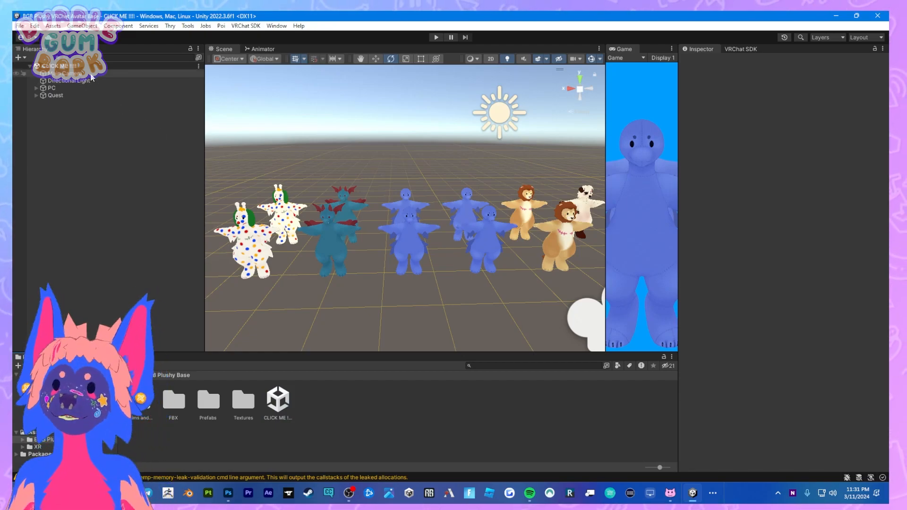
{"action": "right_click", "coordinate": [367, 401]}
{"action": "mouse_move", "coordinate": [473, 216]}
{"action": "left_click", "coordinate": [603, 426]}
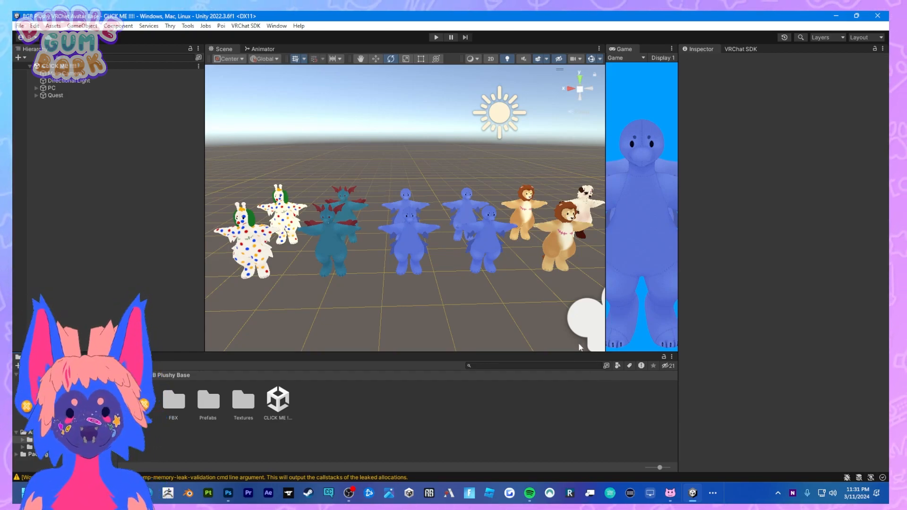
Toggle the PC group and the Quest group off and back on to see which avatars each one contains.
{"action": "middle_click_drag", "start_coordinate": [418, 215], "coordinate": [446, 233]}
{"action": "left_click", "coordinate": [90, 89]}
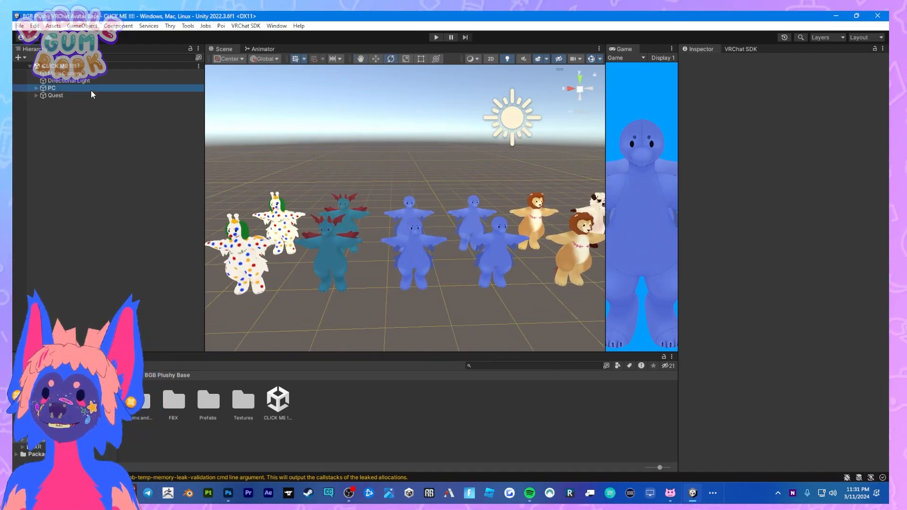
{"action": "left_click", "coordinate": [703, 61]}
{"action": "left_click", "coordinate": [703, 61]}
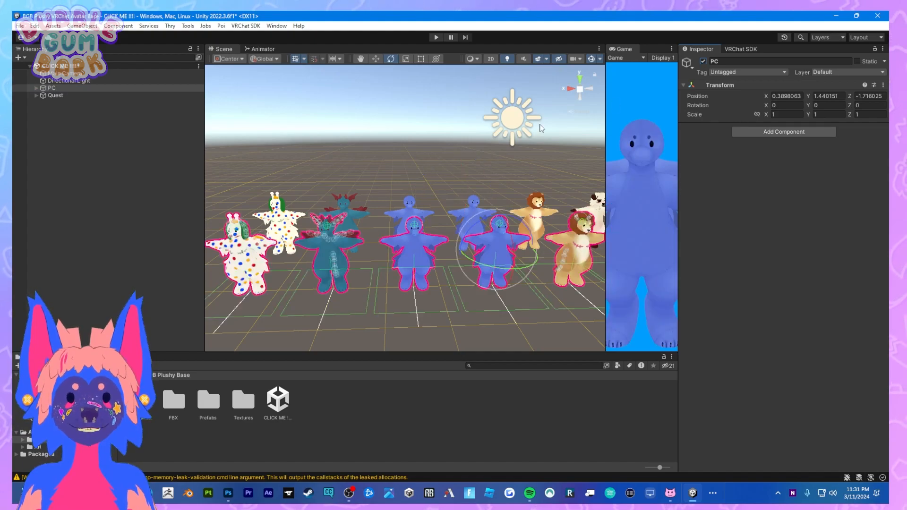
{"action": "left_click", "coordinate": [121, 95]}
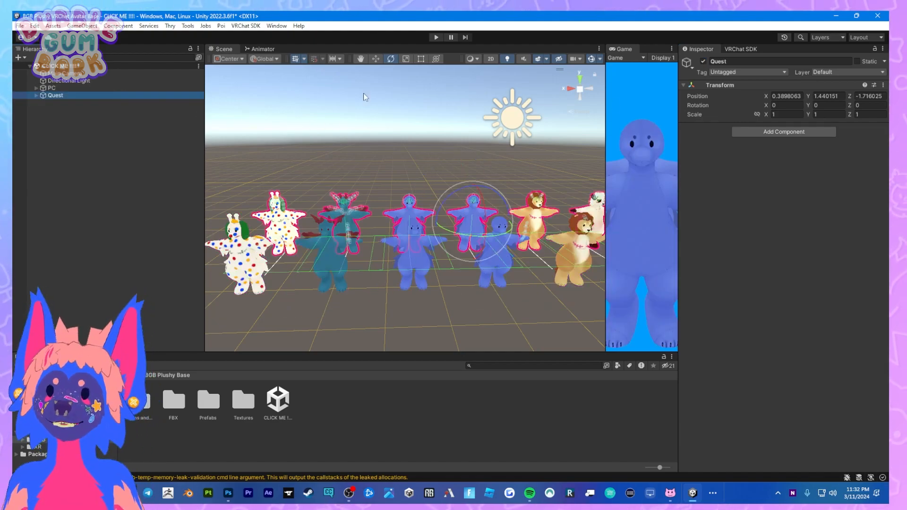
{"action": "left_click", "coordinate": [703, 61]}
{"action": "left_click", "coordinate": [703, 61]}
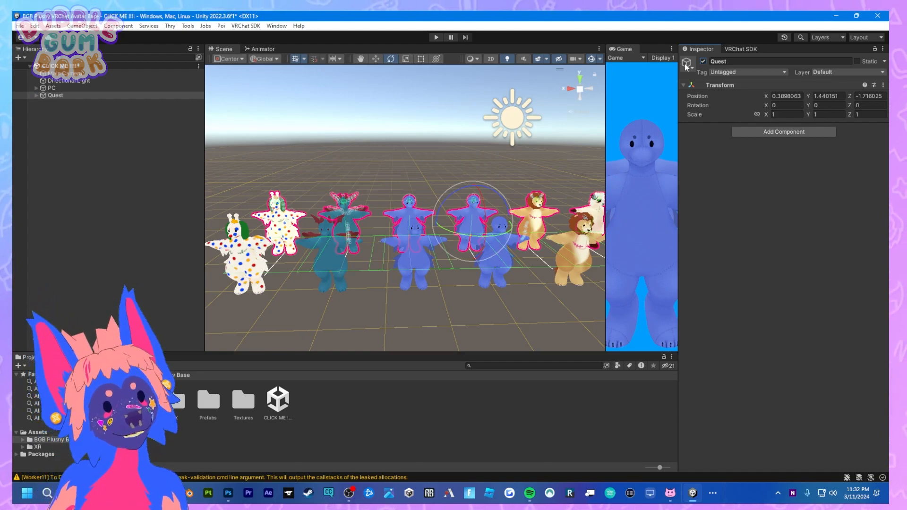
Deactivate the Quest group so only the PC avatars stay active in the scene.
{"action": "left_click", "coordinate": [109, 117]}
{"action": "left_click", "coordinate": [108, 96]}
{"action": "left_click", "coordinate": [703, 62]}
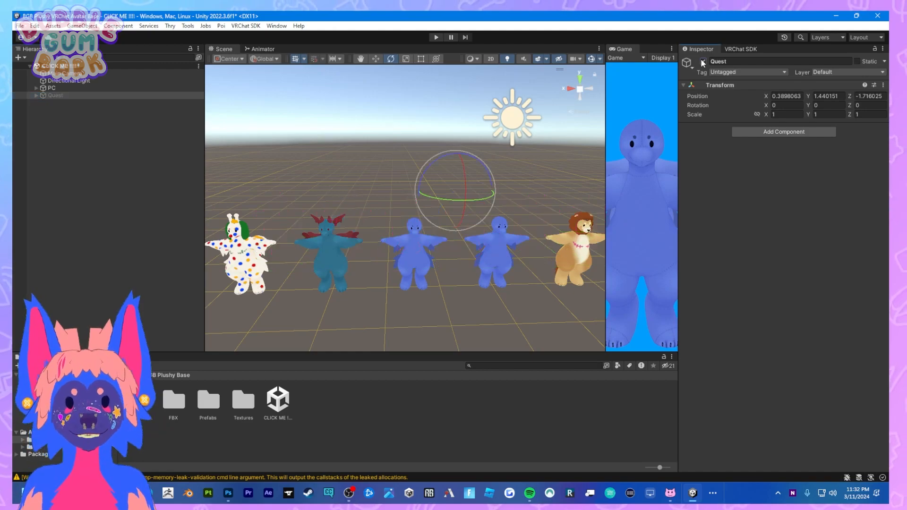
Examine the spotted PupBee avatar and its neighbour in the scene up close.
{"action": "scroll", "coordinate": [417, 296], "scroll_direction": "up", "scroll_amount": 3}
{"action": "left_click", "coordinate": [417, 292]}
{"action": "middle_click_drag", "start_coordinate": [334, 280], "coordinate": [453, 241]}
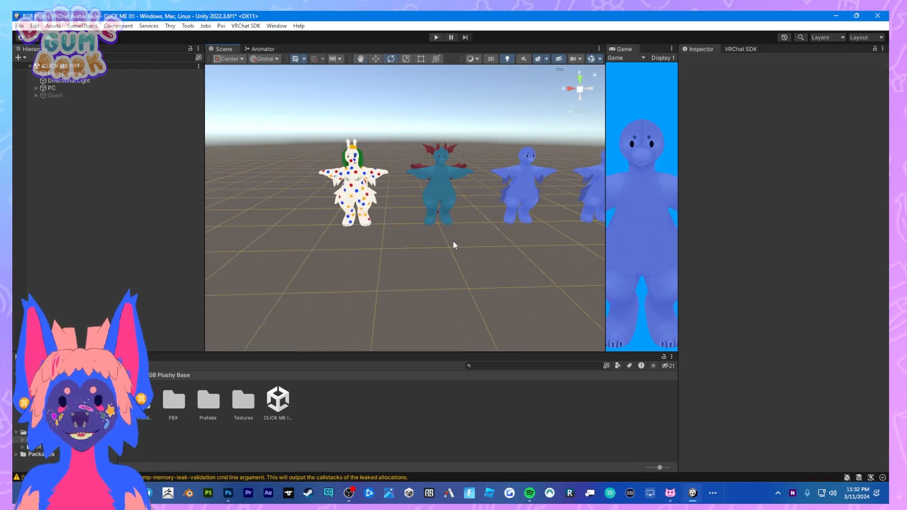
{"action": "left_click", "coordinate": [336, 195]}
{"action": "scroll", "coordinate": [378, 179], "scroll_direction": "up", "scroll_amount": 5}
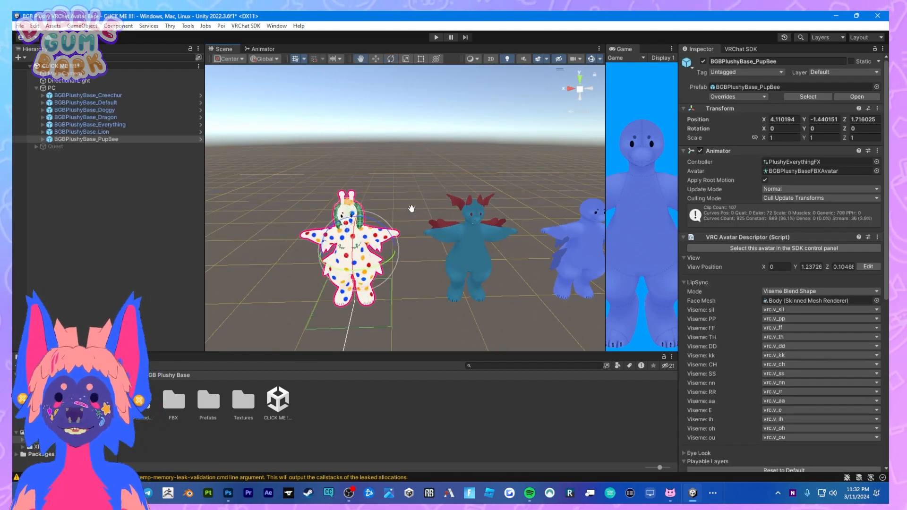
{"action": "middle_click_drag", "start_coordinate": [414, 189], "coordinate": [396, 113]}
{"action": "scroll", "coordinate": [426, 132], "scroll_direction": "up", "scroll_amount": 2}
{"action": "middle_click_drag", "start_coordinate": [479, 159], "coordinate": [407, 188]}
{"action": "left_click", "coordinate": [407, 188]}
Compare the two blue avatars, BGBPlushyBase_Default and BGBPlushyBase_Everything, by selecting each in the scene.
{"action": "middle_click_drag", "start_coordinate": [553, 206], "coordinate": [345, 208]}
{"action": "left_click", "coordinate": [510, 207]}
{"action": "left_click", "coordinate": [540, 196]}
{"action": "middle_click_drag", "start_coordinate": [540, 195], "coordinate": [600, 194]}
{"action": "left_click", "coordinate": [350, 207]}
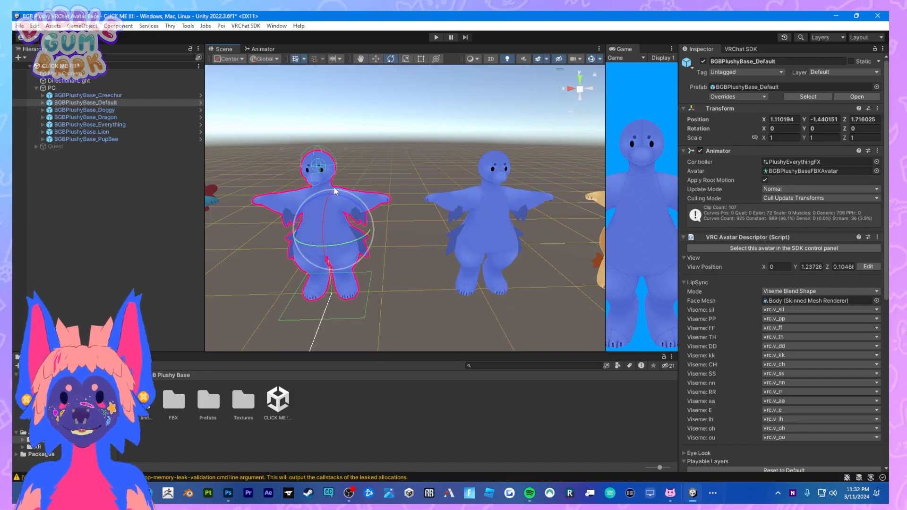
{"action": "left_click", "coordinate": [497, 203]}
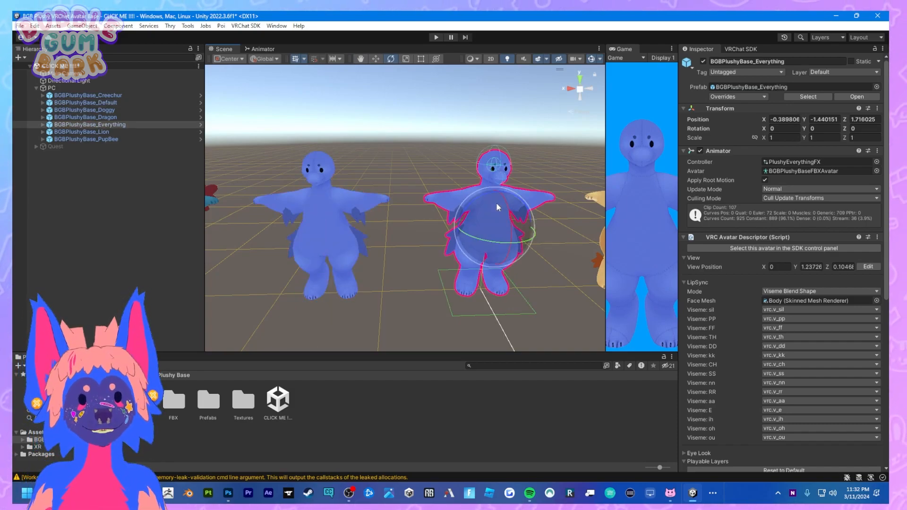
Examine the remaining PC avatars in the row, including BGBPlushyBase_Creechur and BGBPlushyBase_Doggy.
{"action": "middle_click_drag", "start_coordinate": [558, 206], "coordinate": [293, 198]}
{"action": "left_click", "coordinate": [441, 183]}
{"action": "left_click", "coordinate": [530, 181]}
{"action": "middle_click_drag", "start_coordinate": [531, 181], "coordinate": [368, 186]}
{"action": "left_click", "coordinate": [452, 191]}
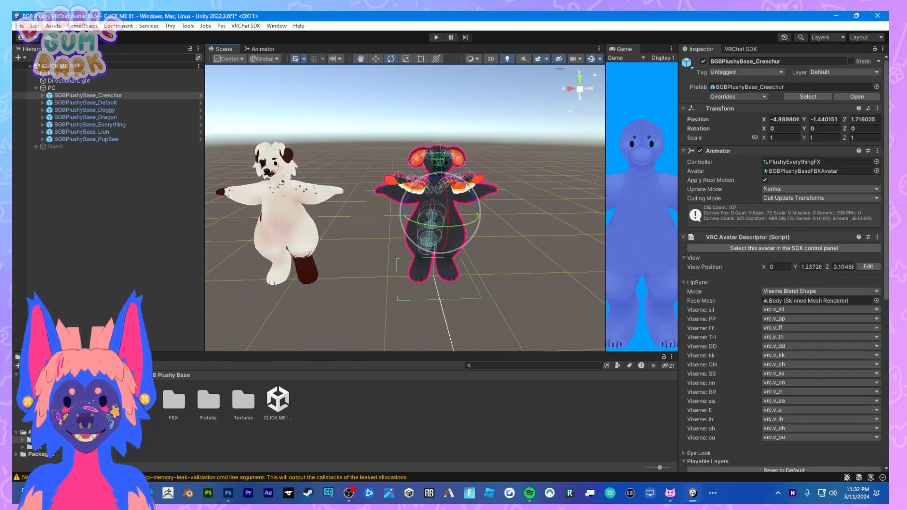
{"action": "middle_click_drag", "start_coordinate": [215, 192], "coordinate": [396, 191]}
{"action": "left_click", "coordinate": [396, 191]}
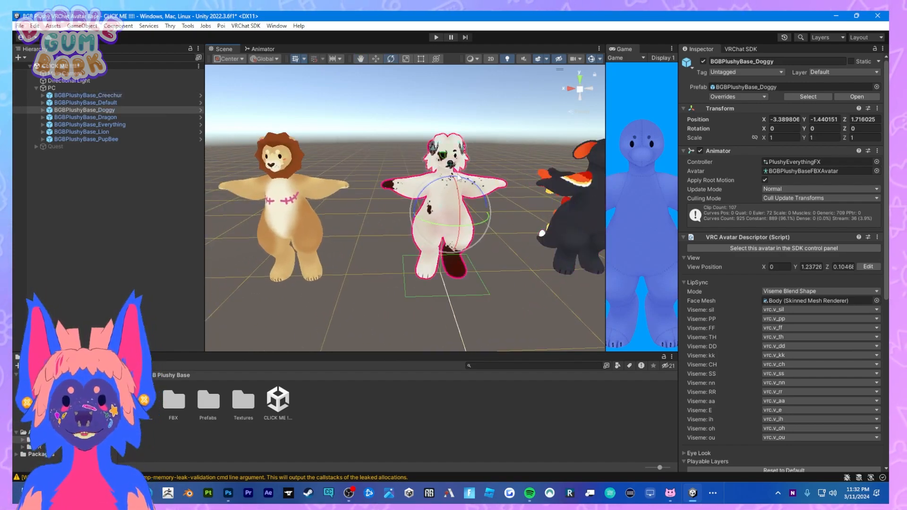
Open the VRChat SDK Builder and accept the statement on accurate information and upload rights for online publishing.
{"action": "left_click", "coordinate": [741, 51]}
{"action": "left_click", "coordinate": [769, 94]}
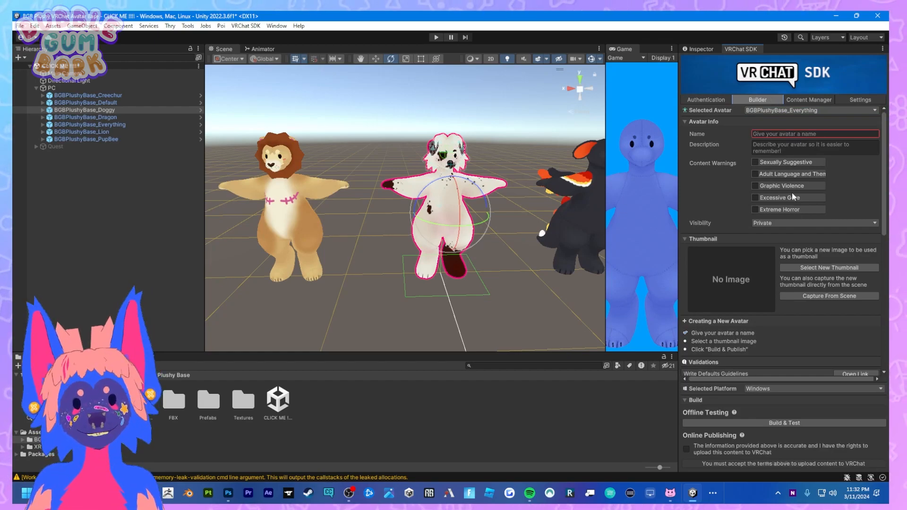
{"action": "scroll", "coordinate": [780, 212], "scroll_direction": "down", "scroll_amount": 10}
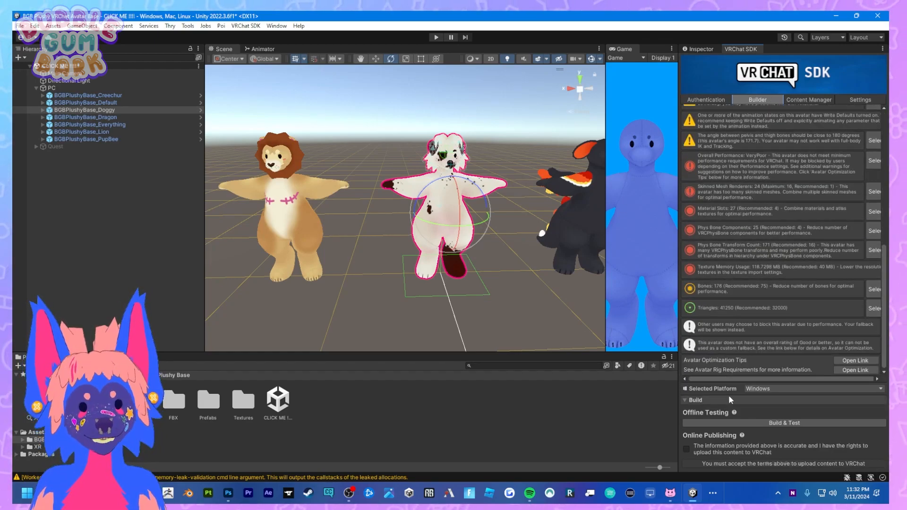
{"action": "left_click", "coordinate": [687, 449]}
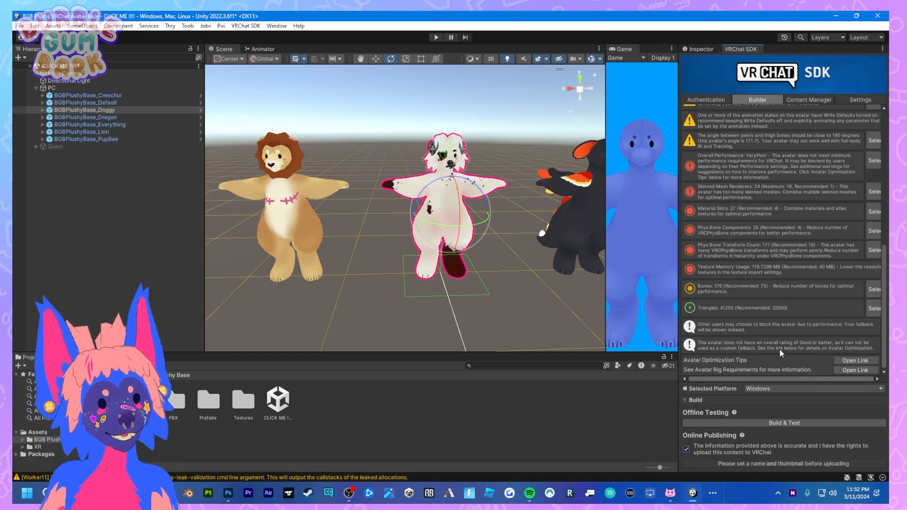
Set BGBPlushyBase_PupBee as the selected avatar in the Builder and review its validations.
{"action": "scroll", "coordinate": [790, 222], "scroll_direction": "up", "scroll_amount": 3}
{"action": "scroll", "coordinate": [790, 222], "scroll_direction": "down", "scroll_amount": 3}
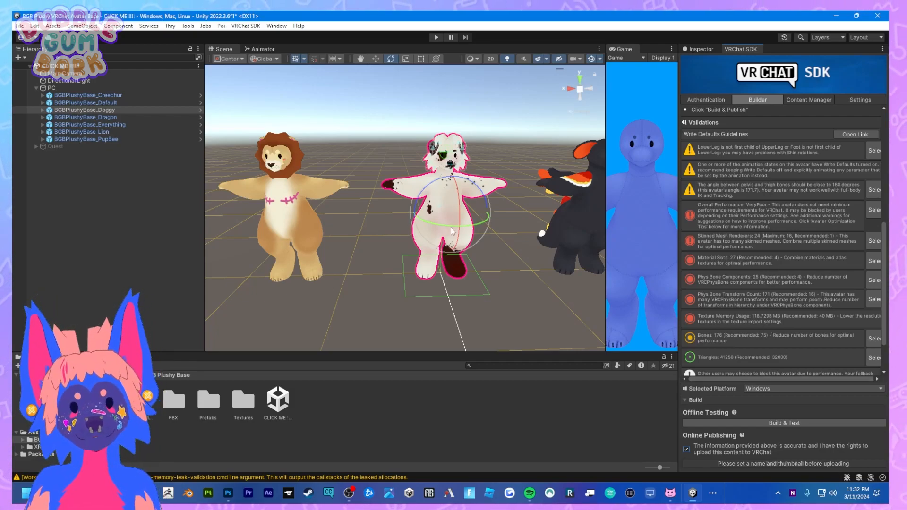
{"action": "scroll", "coordinate": [779, 164], "scroll_direction": "up", "scroll_amount": 5}
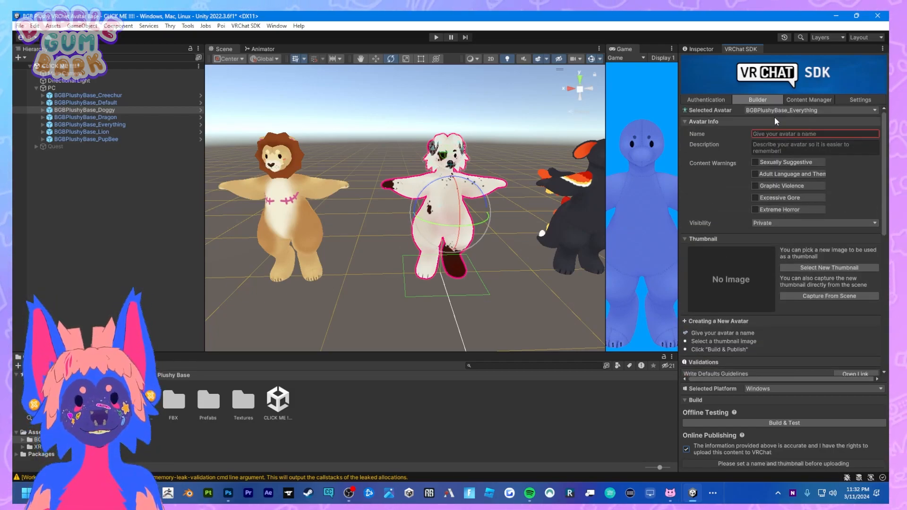
{"action": "left_click", "coordinate": [798, 111]}
{"action": "left_click", "coordinate": [806, 124]}
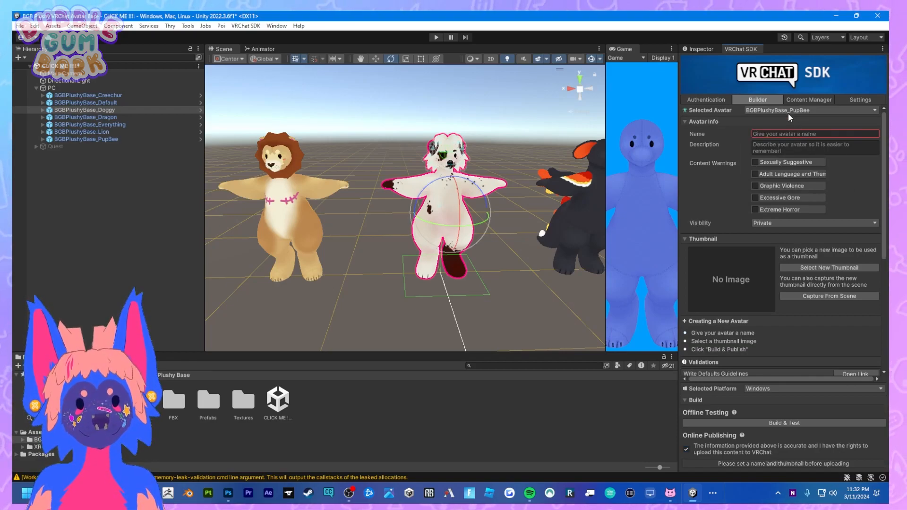
{"action": "scroll", "coordinate": [779, 305], "scroll_direction": "down", "scroll_amount": 5}
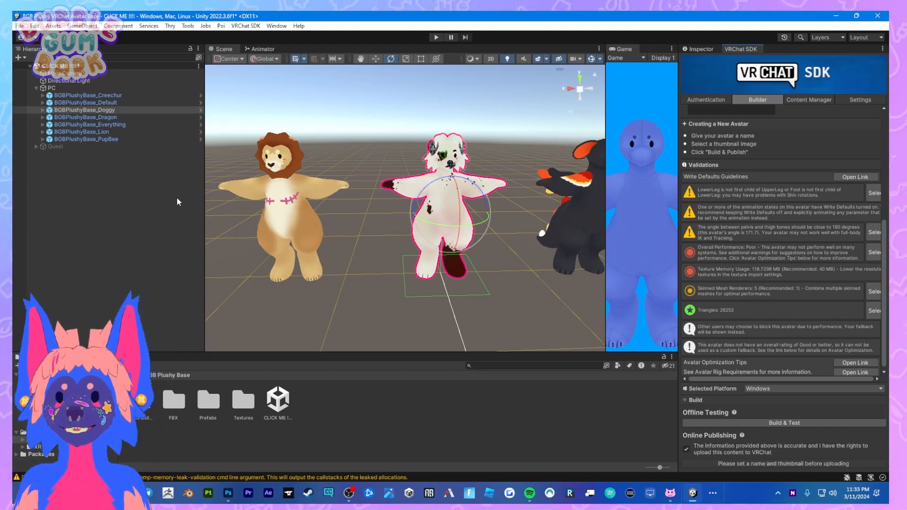
Check which platforms can be selected for the avatar build, leaving the choice at Windows.
{"action": "left_click", "coordinate": [112, 117]}
{"action": "left_click", "coordinate": [415, 185]}
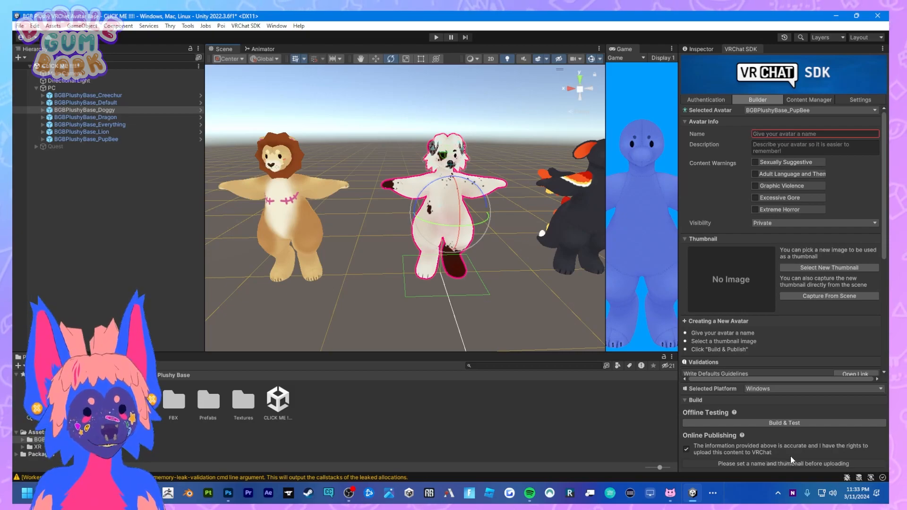
{"action": "left_click", "coordinate": [782, 390]}
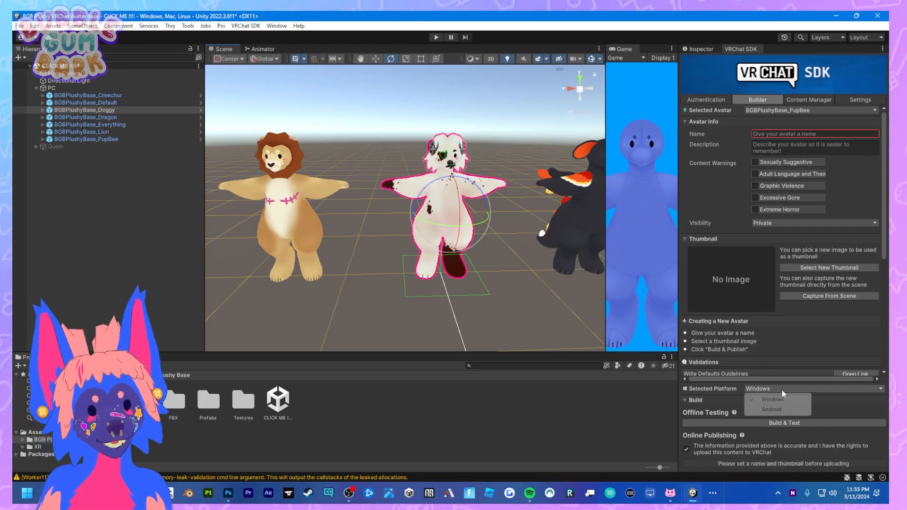
{"action": "left_click", "coordinate": [625, 415]}
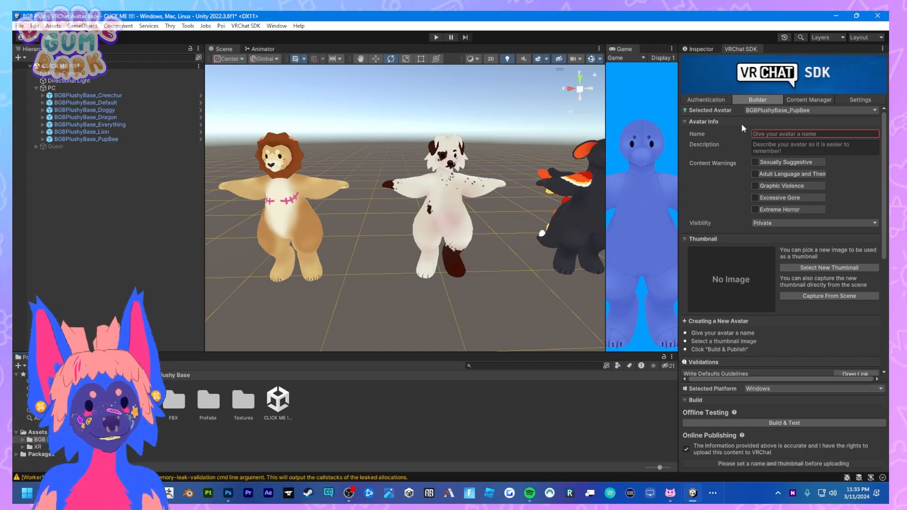
Inspect the playable layers and the expressions menu and parameters of BGBPlushyBase_Doggy.
{"action": "left_click", "coordinate": [704, 50]}
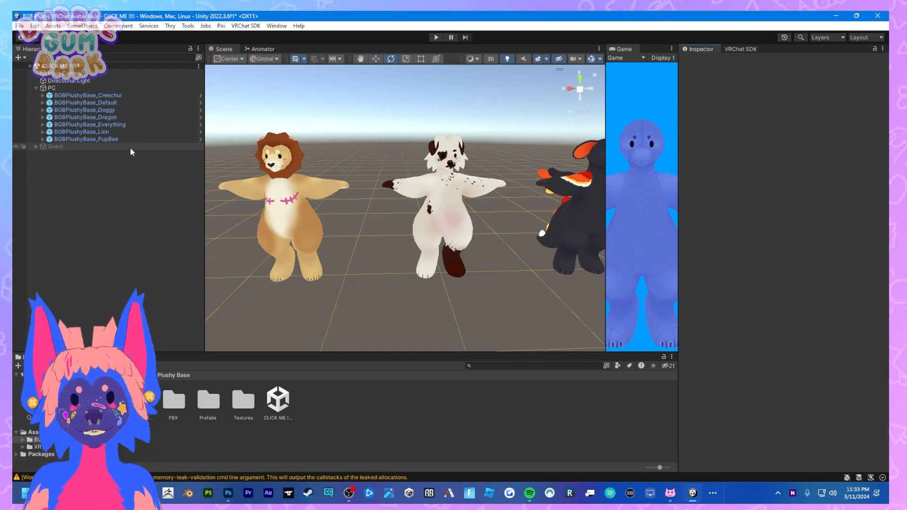
{"action": "left_click", "coordinate": [90, 110]}
{"action": "scroll", "coordinate": [779, 367], "scroll_direction": "down", "scroll_amount": 5}
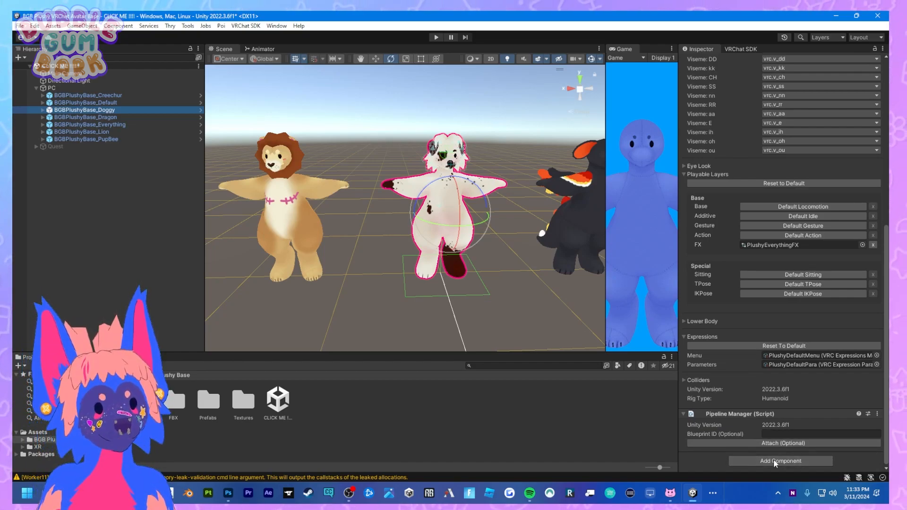
{"action": "scroll", "coordinate": [283, 175], "scroll_direction": "down", "scroll_amount": 4}
{"action": "middle_click_drag", "start_coordinate": [288, 206], "coordinate": [442, 214]}
Compare the expressions menu and parameters assigned to the Default, Everything, Lion and Doggy avatars.
{"action": "left_click", "coordinate": [105, 102]}
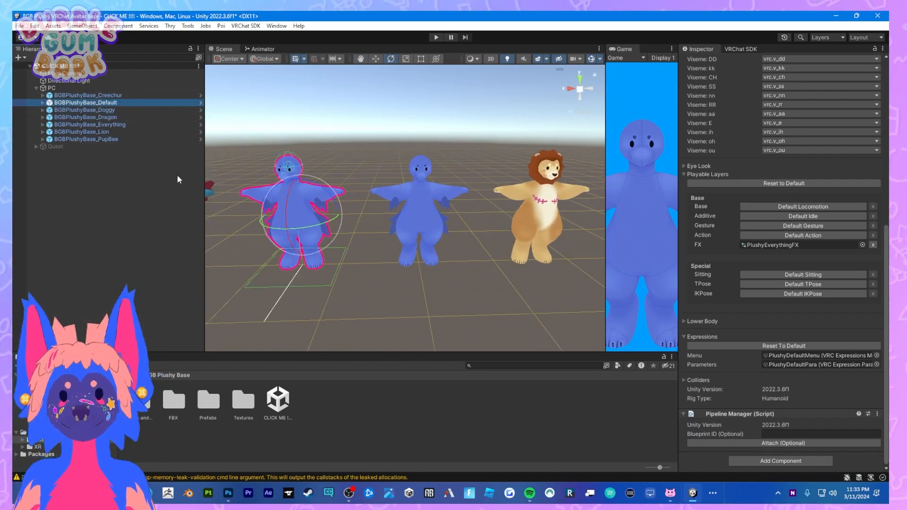
{"action": "left_click", "coordinate": [104, 124]}
{"action": "scroll", "coordinate": [498, 242], "scroll_direction": "up", "scroll_amount": 5}
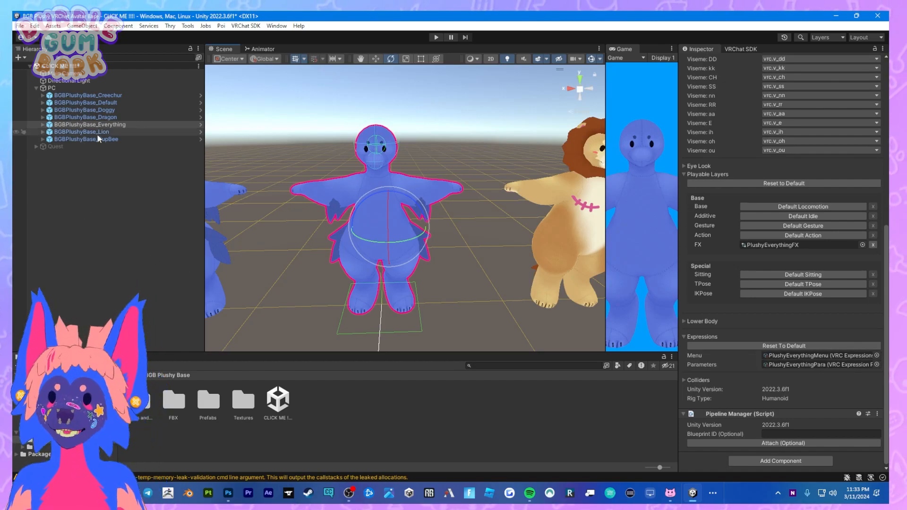
{"action": "left_click", "coordinate": [120, 133]}
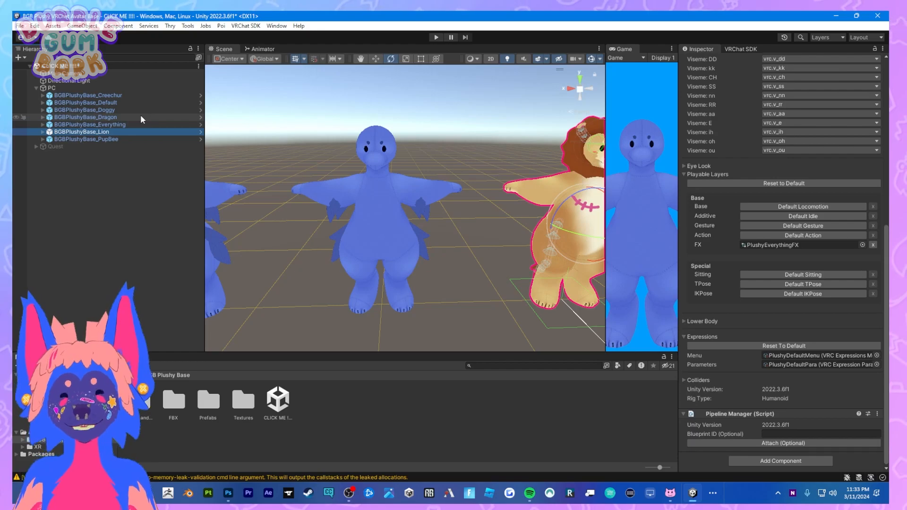
{"action": "left_click", "coordinate": [127, 110]}
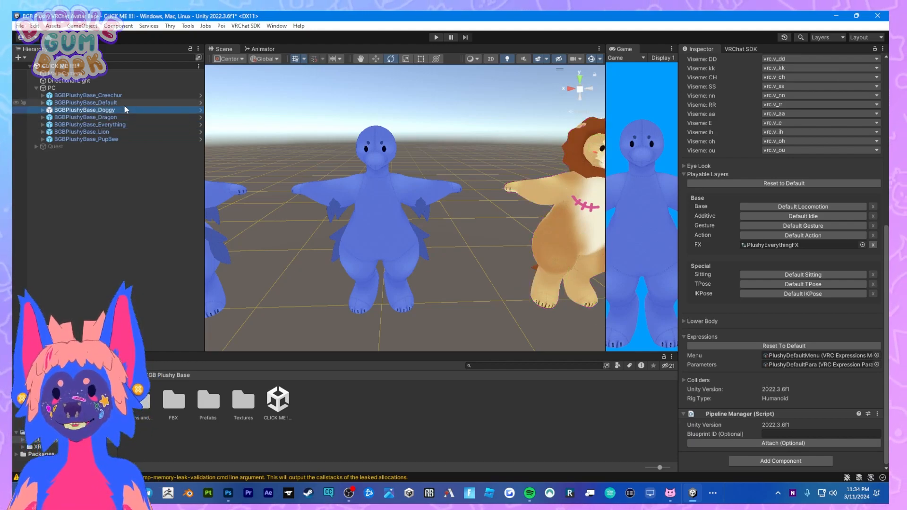
{"action": "left_click", "coordinate": [124, 104]}
{"action": "left_click", "coordinate": [121, 124]}
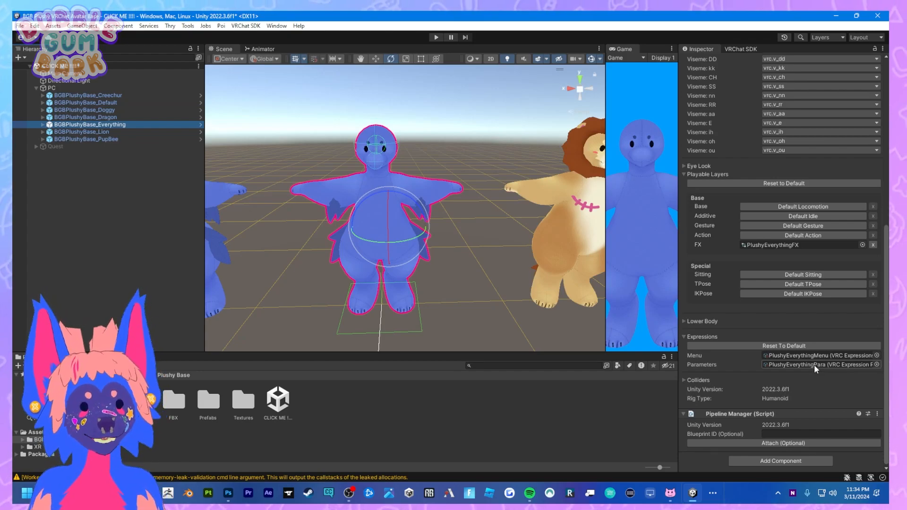
Expand BGBPlushyBase_Everything down to the children of the hips bone in its armature.
{"action": "left_click", "coordinate": [42, 125]}
{"action": "left_click", "coordinate": [50, 132]}
{"action": "left_click", "coordinate": [55, 139]}
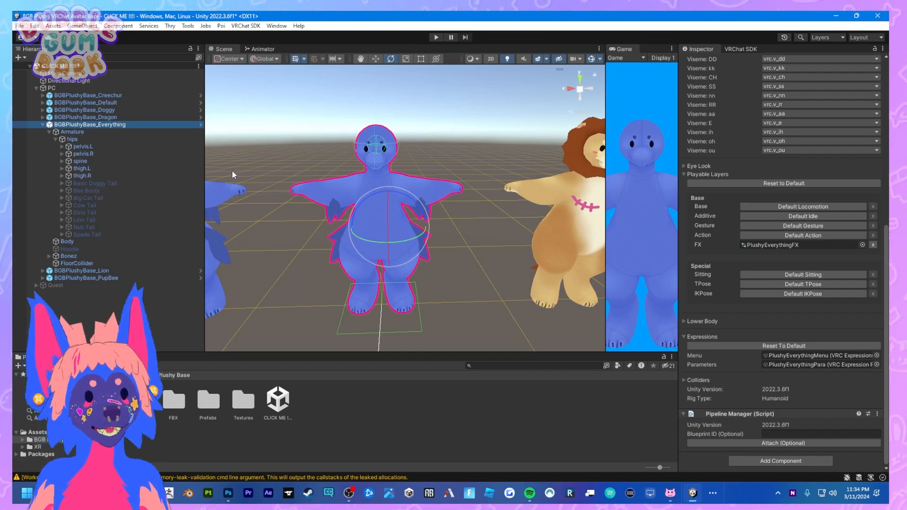
Open the Everything avatar's PlushyEverythingMenu and its Toggles submenu to examine the toggle entries.
{"action": "double_click", "coordinate": [812, 356]}
{"action": "double_click", "coordinate": [811, 331]}
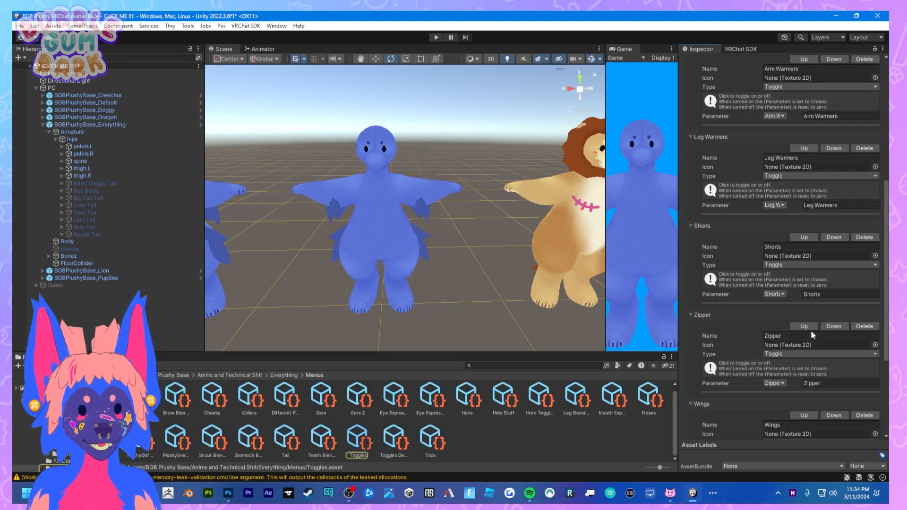
Review the remaining Toggles submenu entries, collapse BGBPlushyBase_Everything and inspect its animator, playable layers and expressions.
{"action": "scroll", "coordinate": [811, 333], "scroll_direction": "down", "scroll_amount": 5}
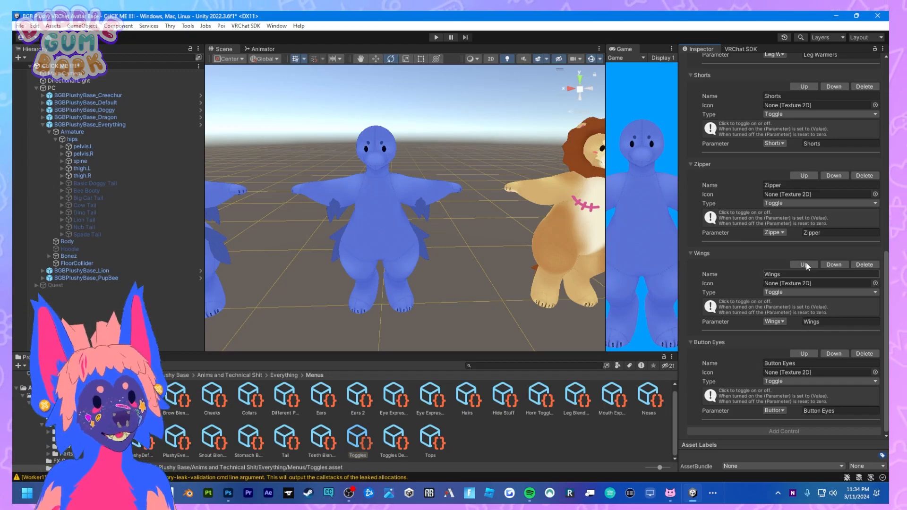
{"action": "left_click", "coordinate": [97, 125]}
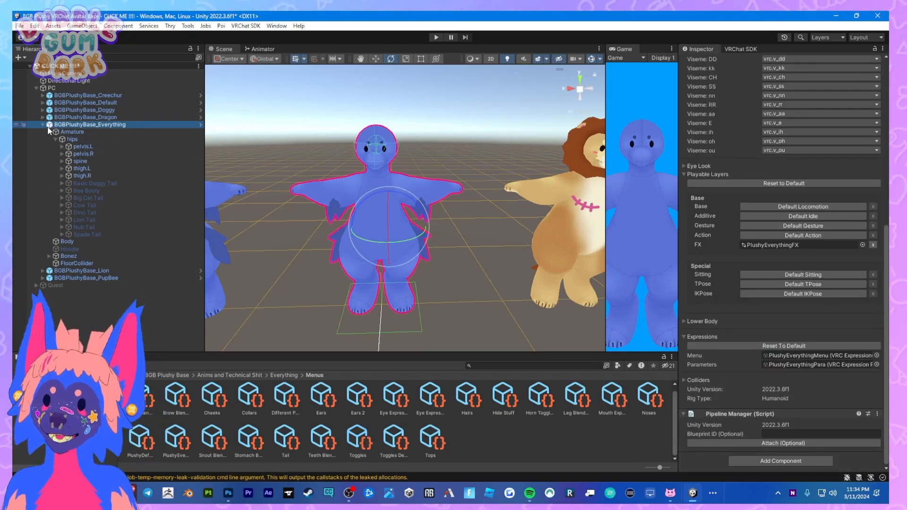
{"action": "left_click", "coordinate": [42, 125]}
{"action": "left_click", "coordinate": [91, 124]}
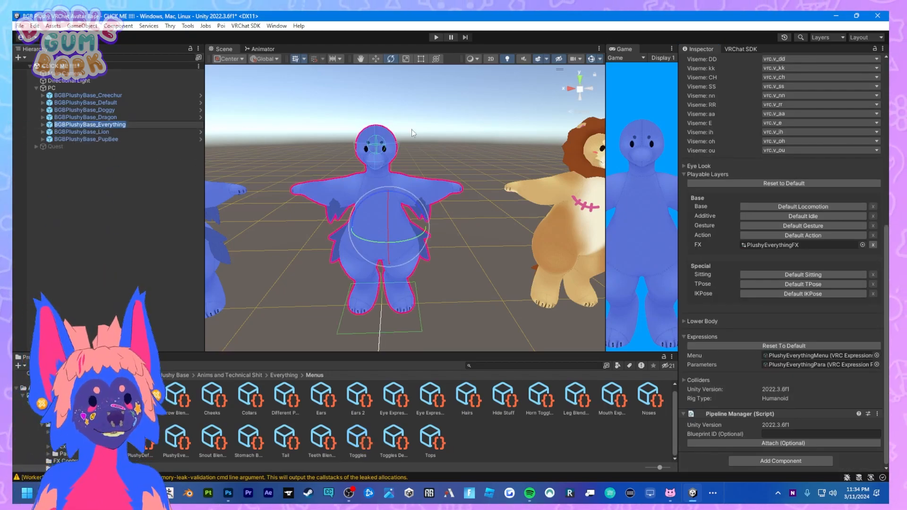
{"action": "scroll", "coordinate": [740, 120], "scroll_direction": "up", "scroll_amount": 10}
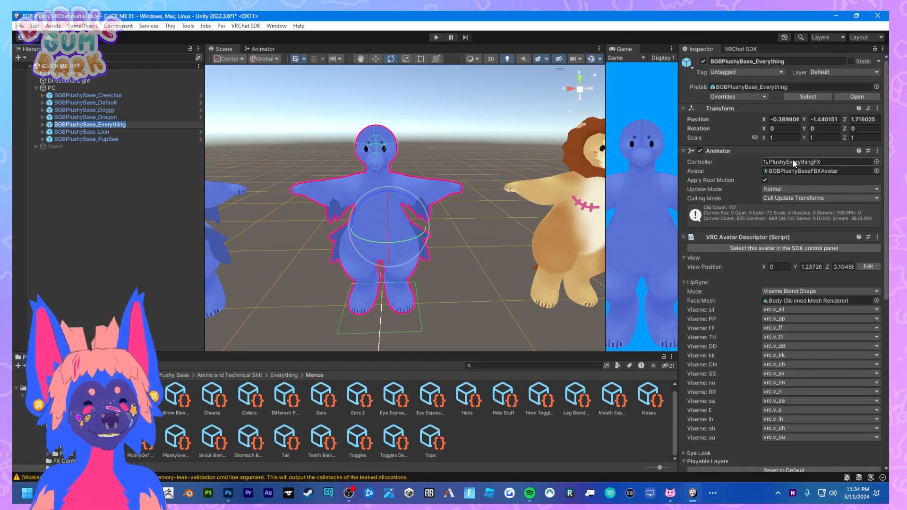
{"action": "scroll", "coordinate": [793, 160], "scroll_direction": "down", "scroll_amount": 10}
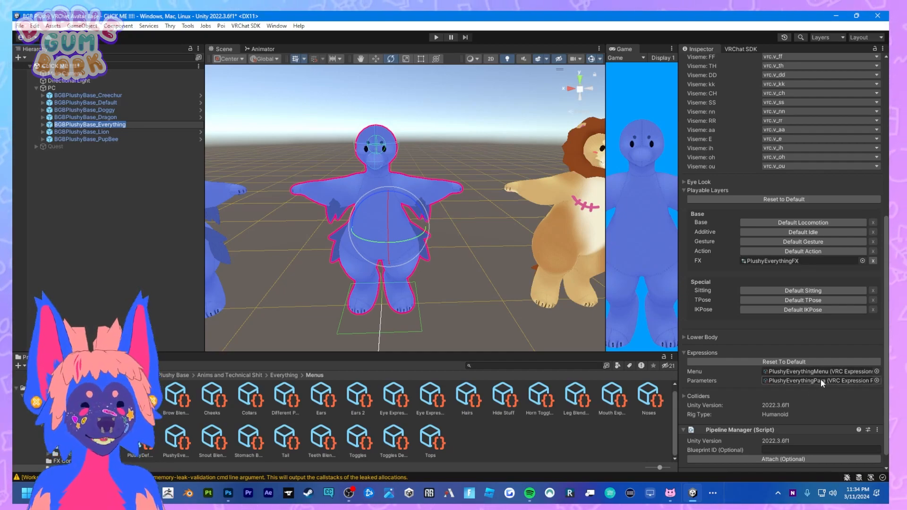
Inspect the expressions of the Doggy and Default avatars and view the Default and Dragon models in the scene.
{"action": "left_click", "coordinate": [127, 118]}
{"action": "left_click", "coordinate": [122, 111]}
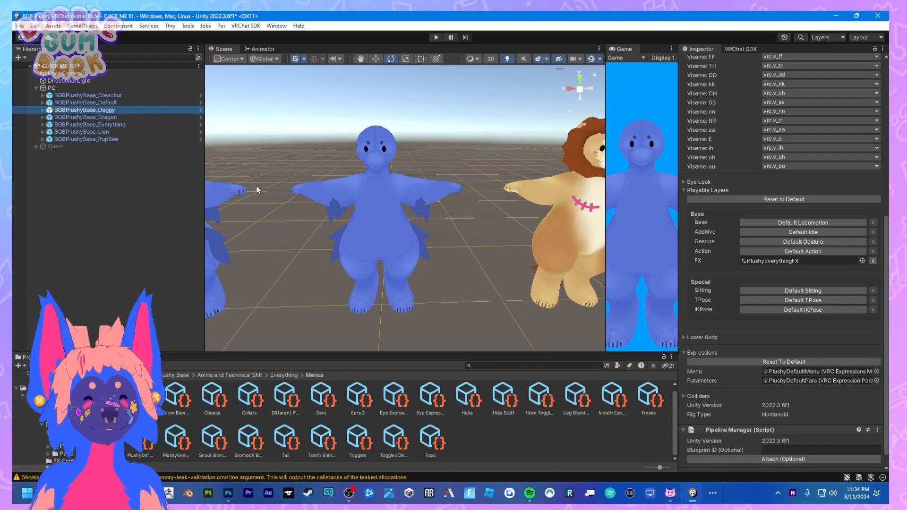
{"action": "left_click", "coordinate": [123, 103]}
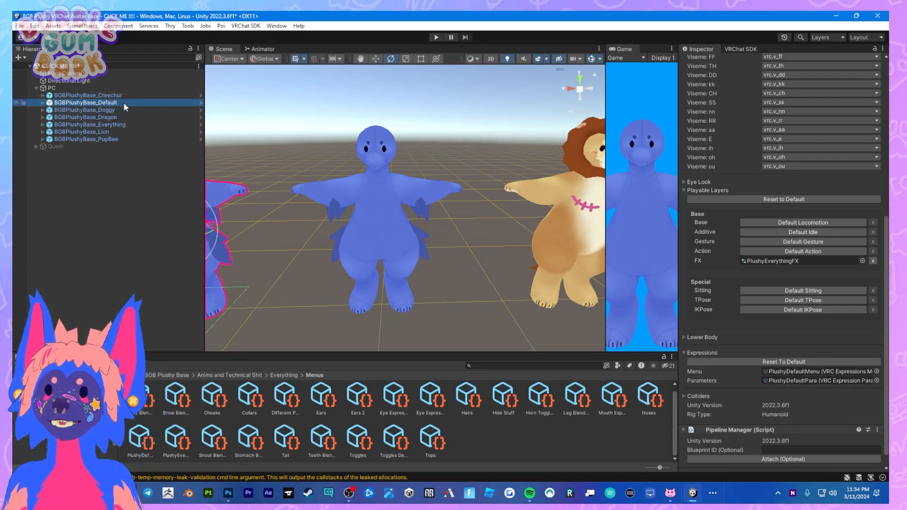
{"action": "double_click", "coordinate": [123, 102]}
{"action": "left_click", "coordinate": [399, 180]}
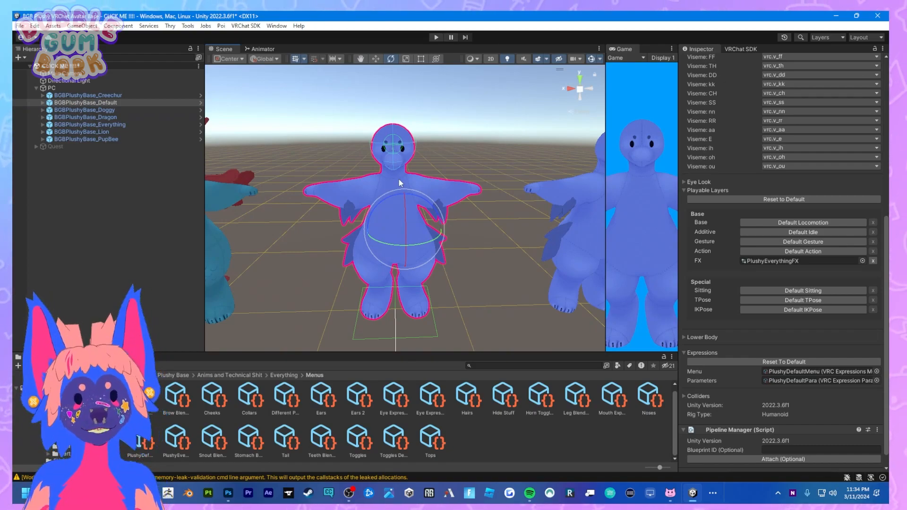
{"action": "scroll", "coordinate": [401, 189], "scroll_direction": "down", "scroll_amount": 2}
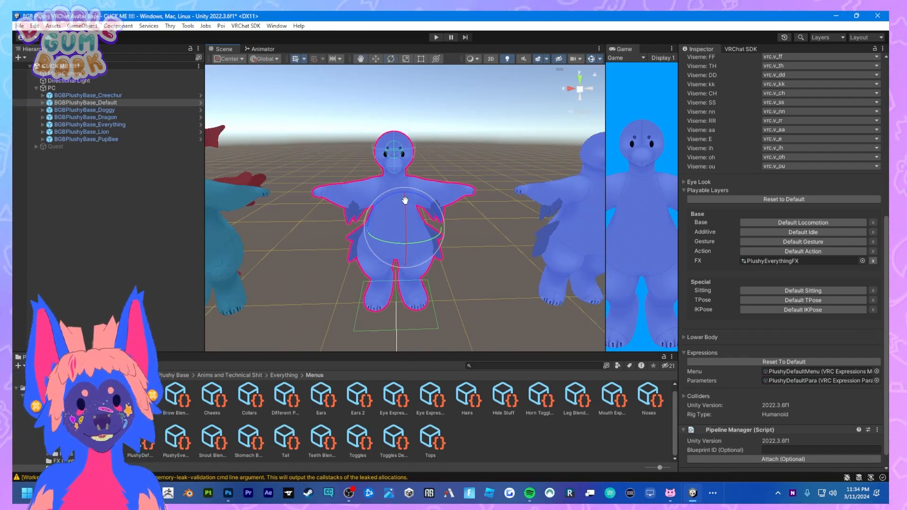
{"action": "middle_click_drag", "start_coordinate": [403, 204], "coordinate": [550, 196]}
{"action": "left_click", "coordinate": [355, 199]}
{"action": "middle_click_drag", "start_coordinate": [379, 196], "coordinate": [292, 129]}
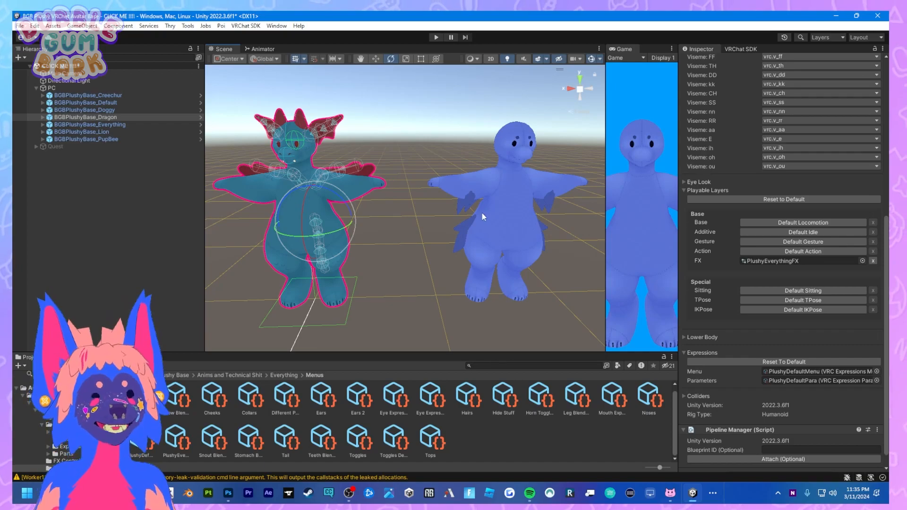
Duplicate BGBPlushyBase_Default in the scene hierarchy.
{"action": "left_click", "coordinate": [525, 192]}
{"action": "key", "text": "f"}
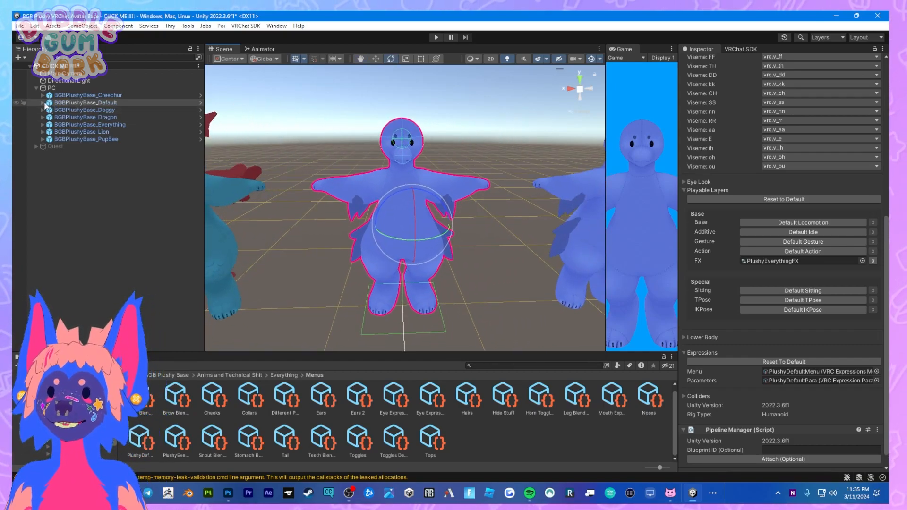
{"action": "left_click", "coordinate": [201, 102]}
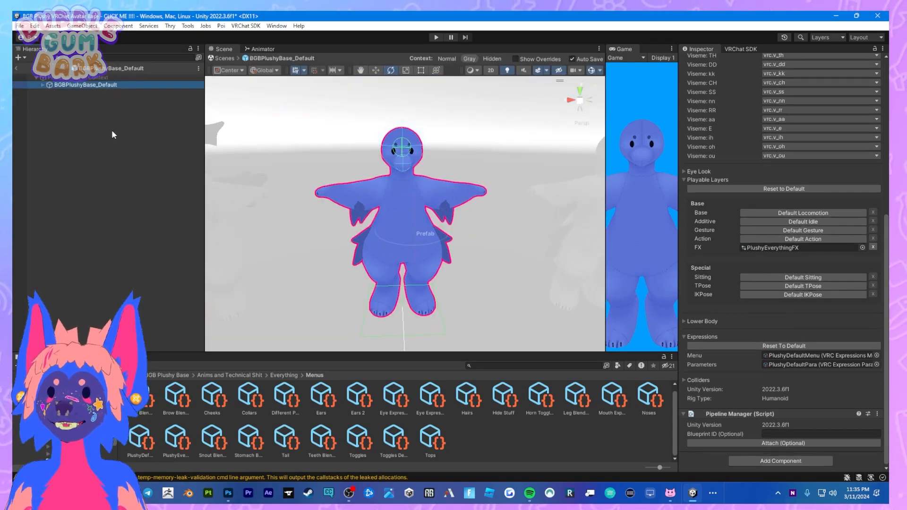
{"action": "left_click", "coordinate": [16, 68]}
{"action": "left_click", "coordinate": [115, 103]}
{"action": "key", "text": "ctrl+d"}
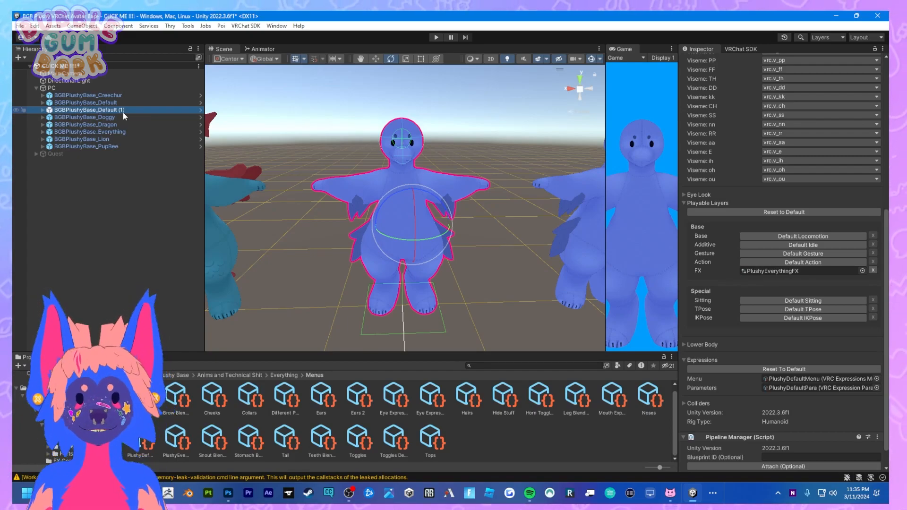
Disable the seven original PC avatars so that only the duplicated Default avatar stays active.
{"action": "left_click", "coordinate": [126, 104]}
{"action": "left_click", "coordinate": [131, 95], "text": "ctrl"}
{"action": "left_click", "coordinate": [128, 116], "text": "ctrl"}
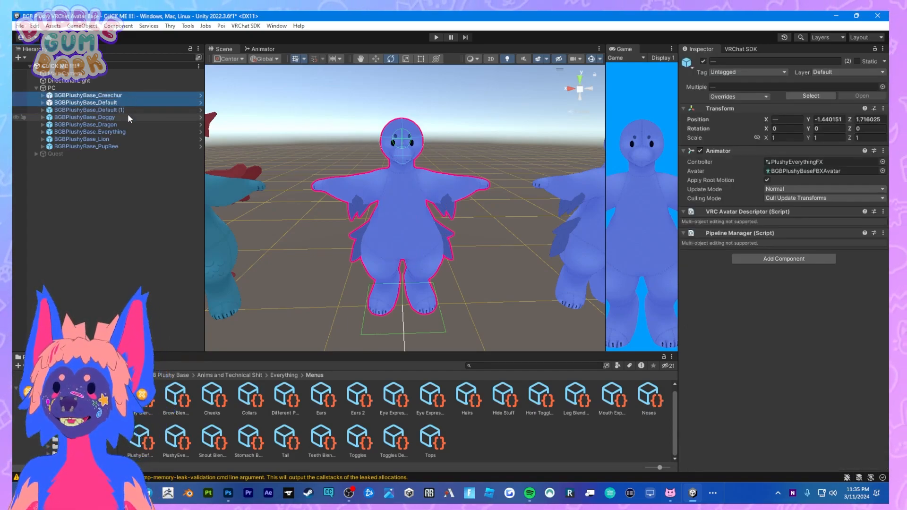
{"action": "left_click", "coordinate": [123, 131], "text": "ctrl"}
{"action": "left_click", "coordinate": [124, 125], "text": "ctrl"}
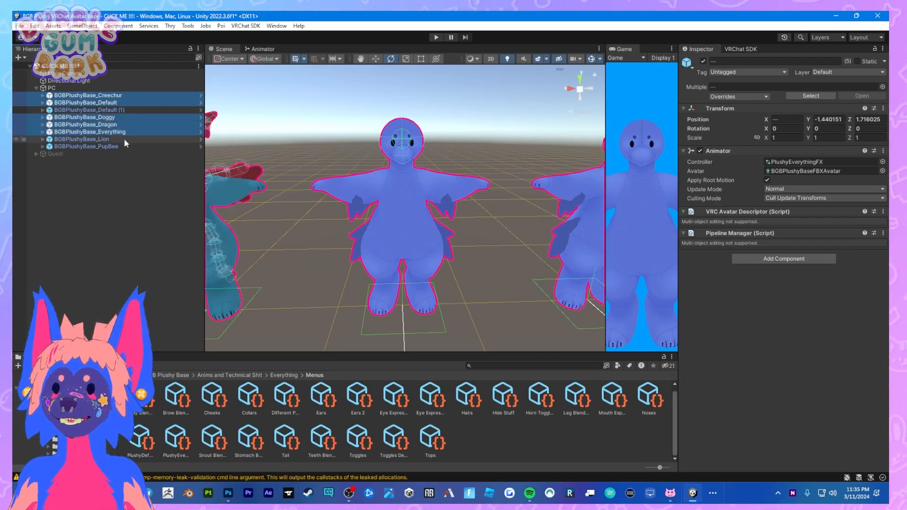
{"action": "left_click", "coordinate": [124, 138], "text": "ctrl"}
{"action": "left_click", "coordinate": [124, 145], "text": "ctrl"}
{"action": "left_click", "coordinate": [703, 61]}
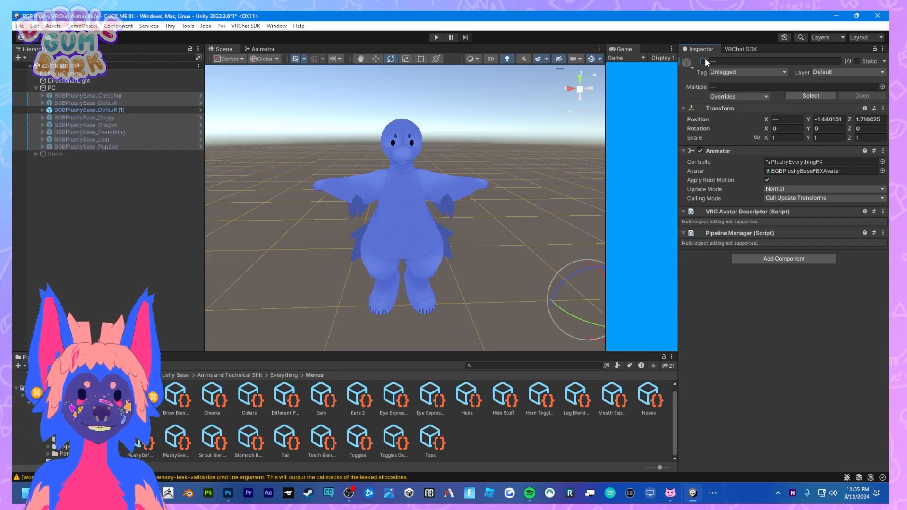
Unpack the duplicated Default avatar's prefab and rename the object BGBPlushyBase_Tutorial.
{"action": "left_click", "coordinate": [101, 109]}
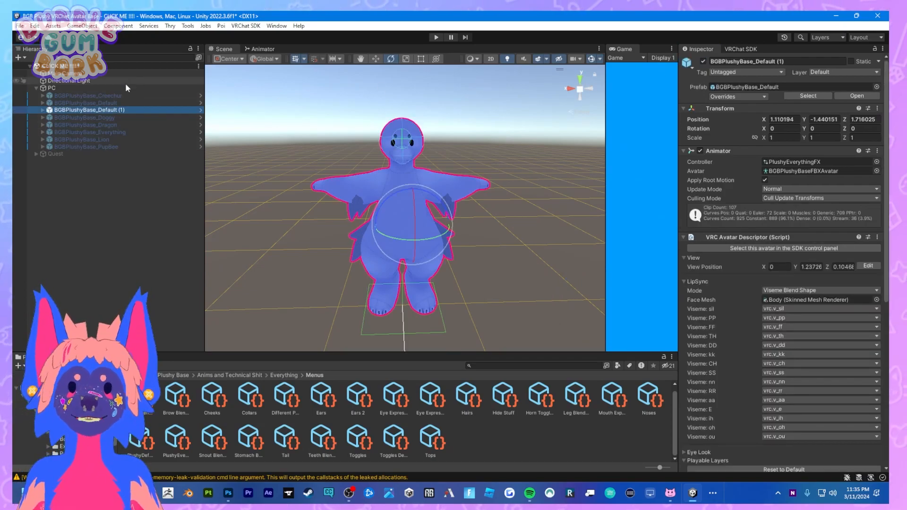
{"action": "right_click", "coordinate": [112, 110]}
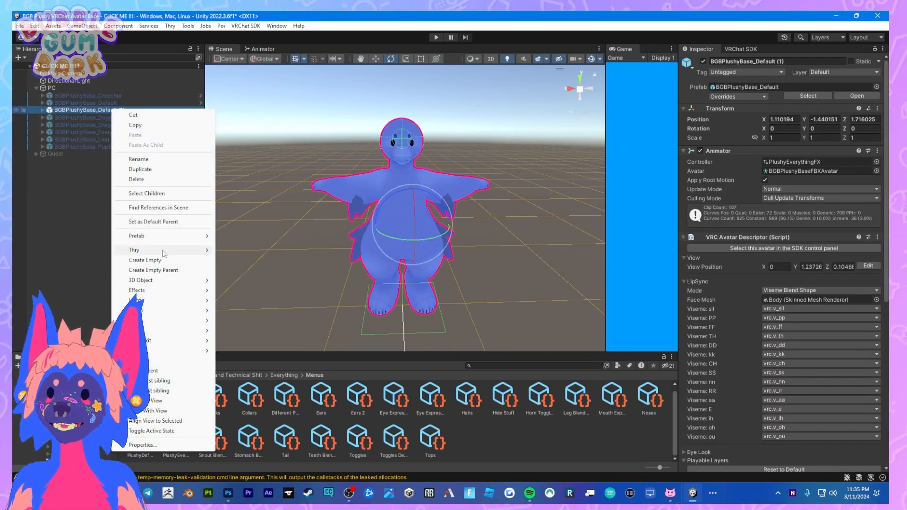
{"action": "mouse_move", "coordinate": [199, 236]}
{"action": "left_click", "coordinate": [254, 318]}
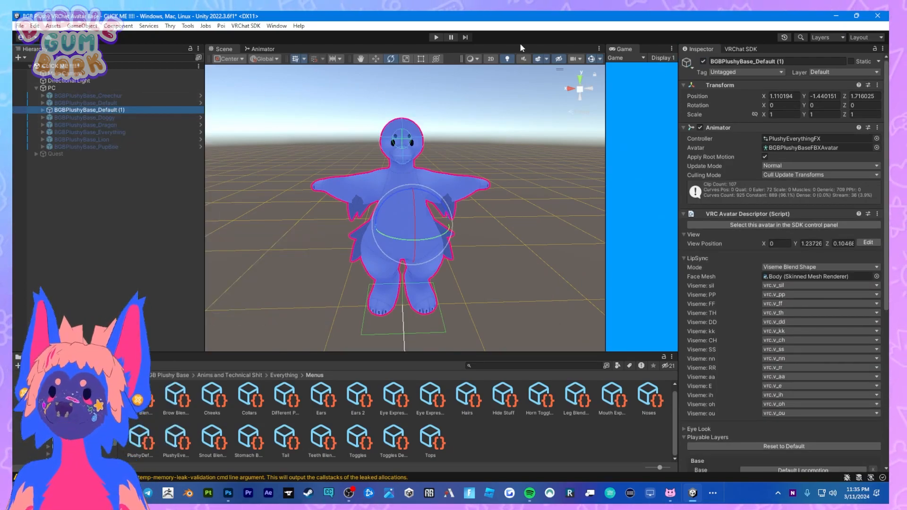
{"action": "left_click_drag", "start_coordinate": [756, 62], "coordinate": [804, 62]}
{"action": "type", "text": "Tutorial"}
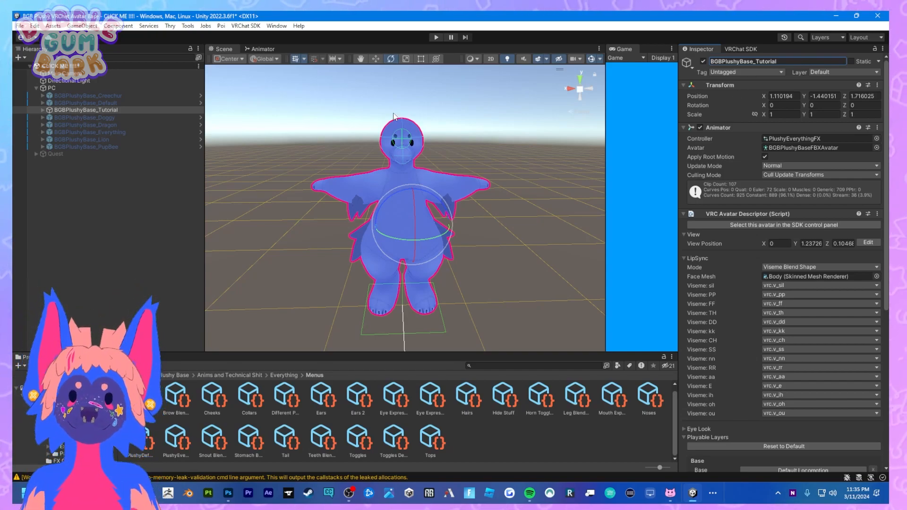
Expand BGBPlushyBase_Tutorial and examine the Hoodie and Body blend shapes, trying Hide Arm Warmers and returning it to 100.
{"action": "left_click", "coordinate": [43, 110]}
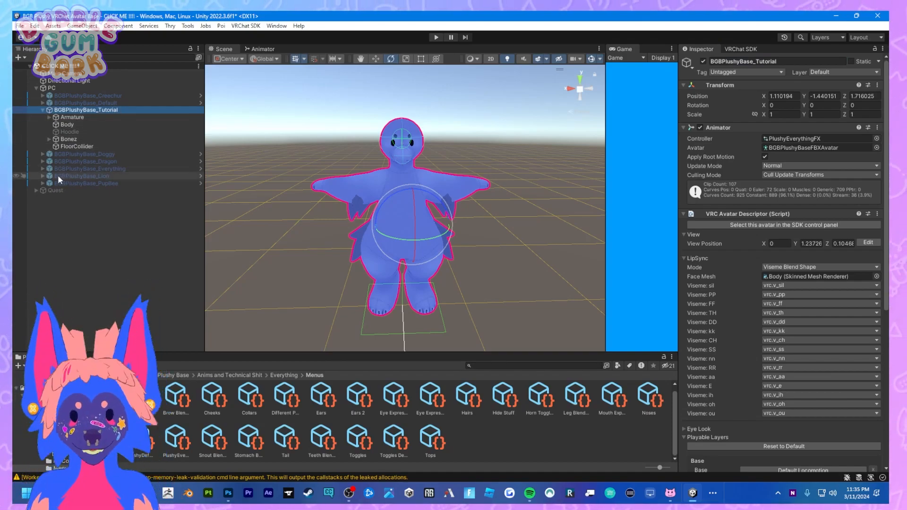
{"action": "left_click", "coordinate": [63, 130]}
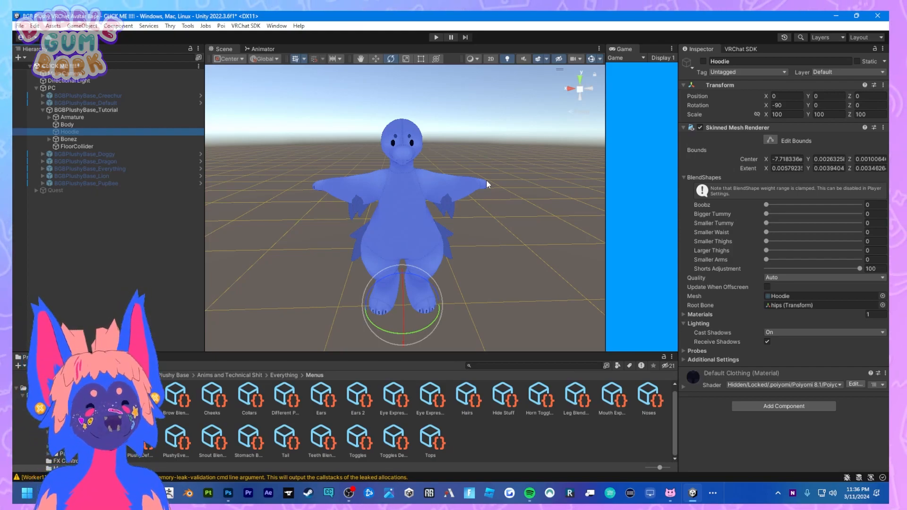
{"action": "left_click", "coordinate": [475, 188]}
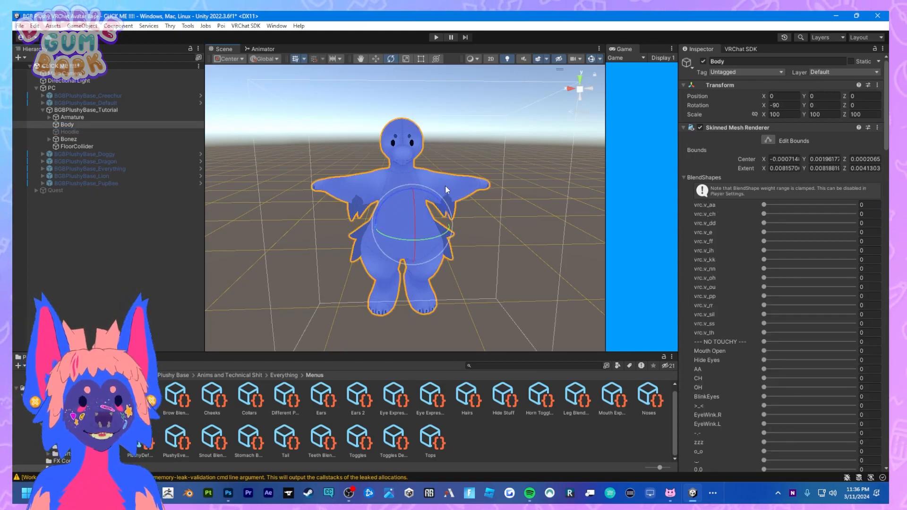
{"action": "scroll", "coordinate": [778, 283], "scroll_direction": "down", "scroll_amount": 15}
{"action": "scroll", "coordinate": [795, 268], "scroll_direction": "down", "scroll_amount": 20}
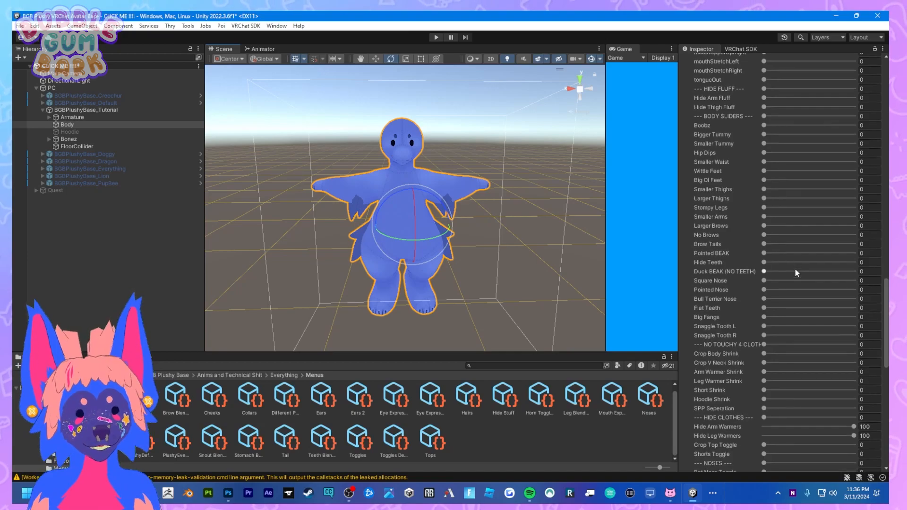
{"action": "scroll", "coordinate": [785, 237], "scroll_direction": "up", "scroll_amount": 3}
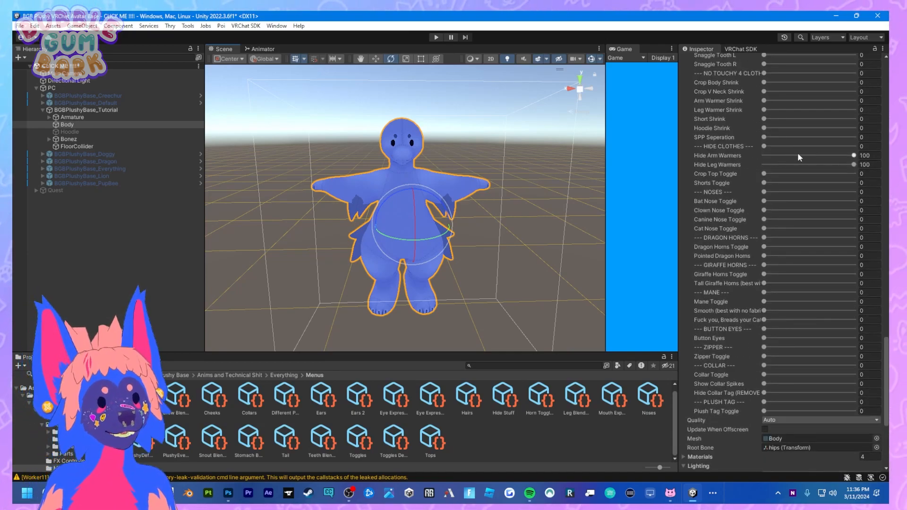
{"action": "left_click_drag", "start_coordinate": [854, 155], "coordinate": [839, 155]}
{"action": "left_click", "coordinate": [853, 160]}
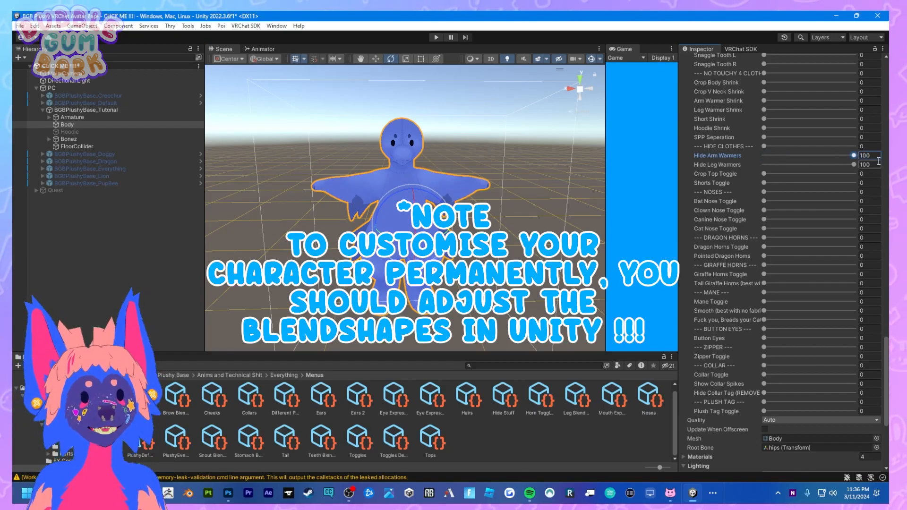
Expand the Tutorial avatar's armature down to the hips' children and enable Big Cat Tail.
{"action": "left_click", "coordinate": [49, 117]}
{"action": "left_click", "coordinate": [55, 125]}
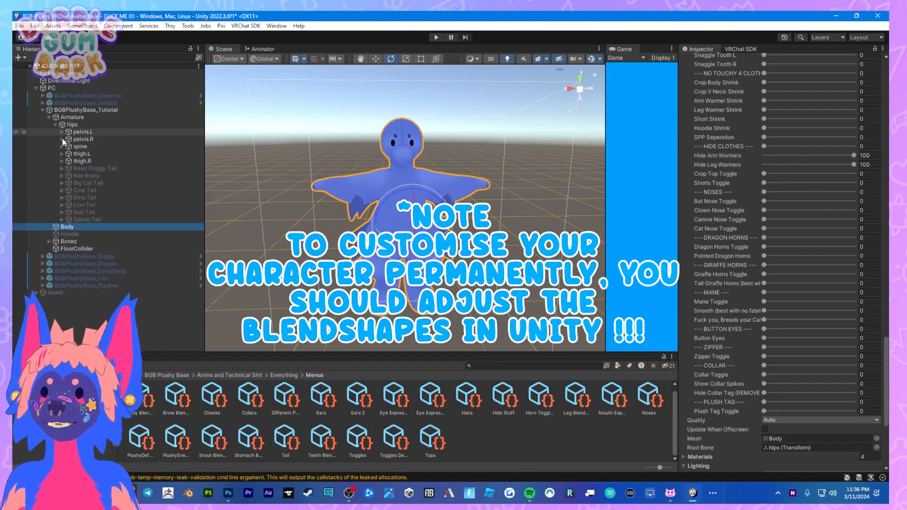
{"action": "left_click", "coordinate": [79, 168]}
{"action": "right_click_drag", "start_coordinate": [348, 197], "coordinate": [480, 200]}
{"action": "middle_click_drag", "start_coordinate": [581, 237], "coordinate": [441, 191]}
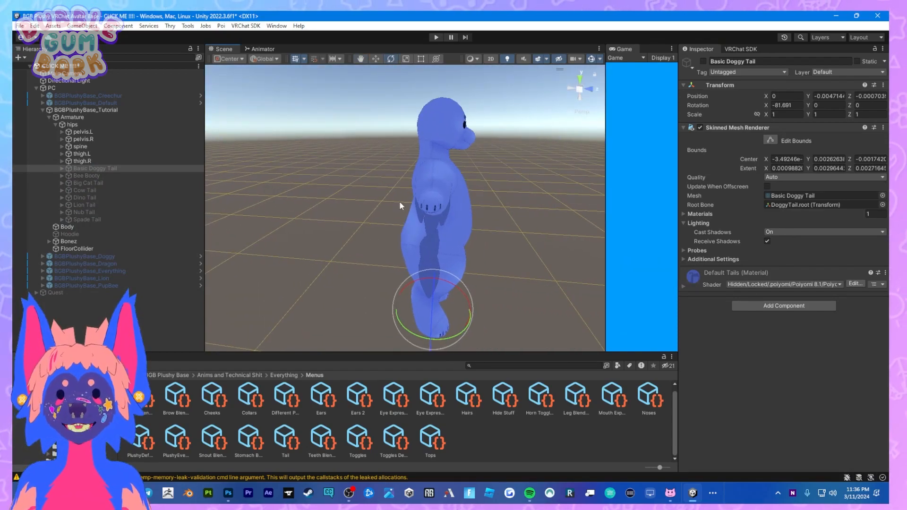
{"action": "right_click_drag", "start_coordinate": [413, 201], "coordinate": [424, 204]}
{"action": "middle_click_drag", "start_coordinate": [424, 204], "coordinate": [490, 196]}
{"action": "left_click", "coordinate": [139, 183]}
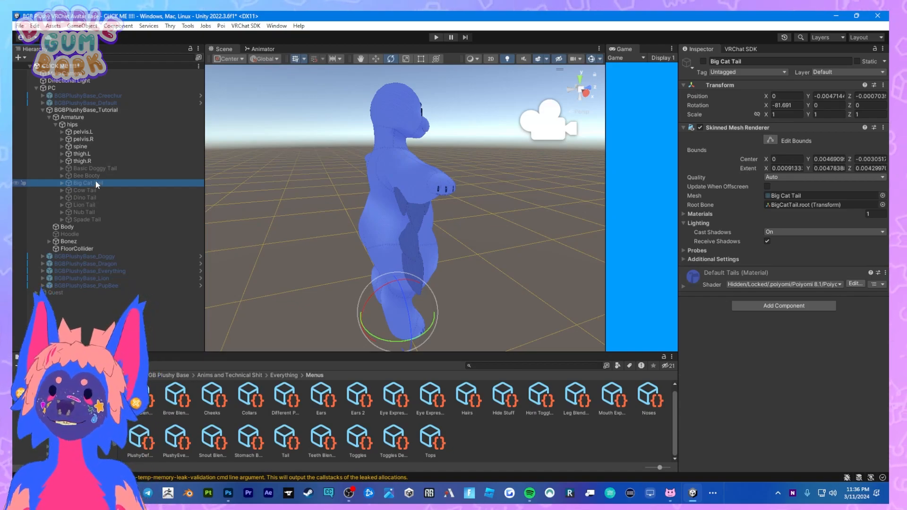
{"action": "left_click", "coordinate": [703, 61]}
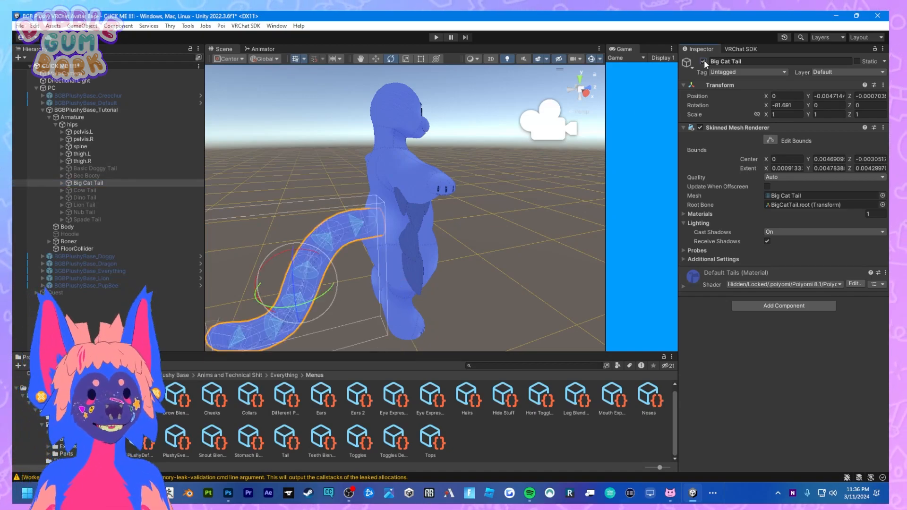
Delete the unused Cow, Dino, Lion, Nub, Spade and Basic Doggy tails and Bee Booty from the Tutorial avatar's hips.
{"action": "left_click", "coordinate": [118, 191]}
{"action": "left_click", "coordinate": [113, 216], "text": "shift"}
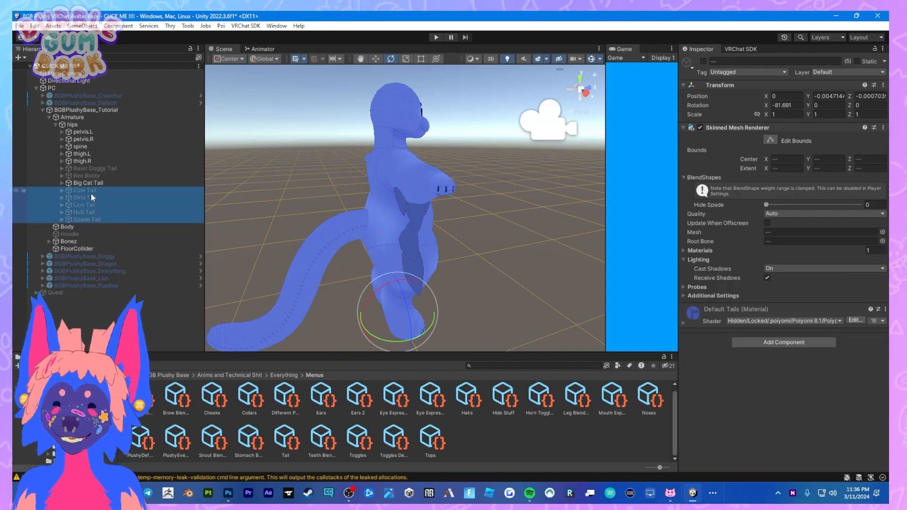
{"action": "key", "text": "Delete"}
{"action": "left_click", "coordinate": [88, 176]}
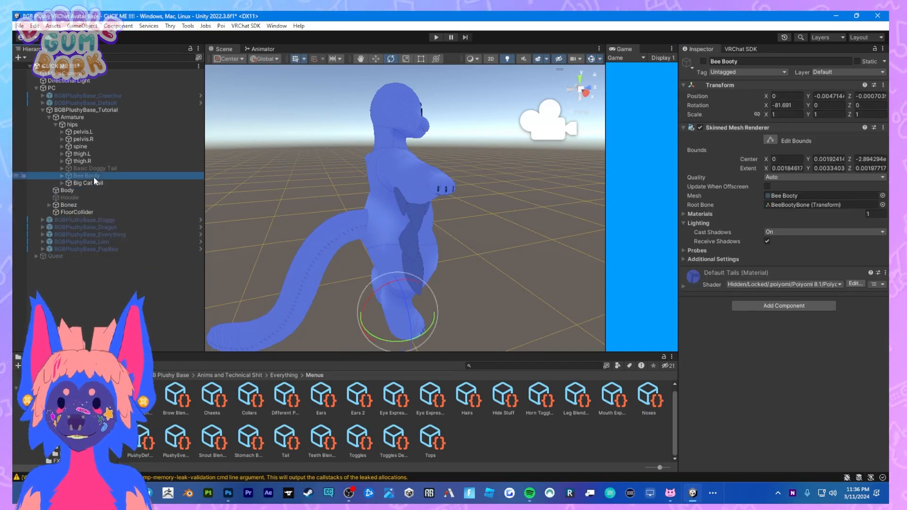
{"action": "key", "text": "Delete"}
{"action": "left_click", "coordinate": [93, 168]}
{"action": "key", "text": "Delete"}
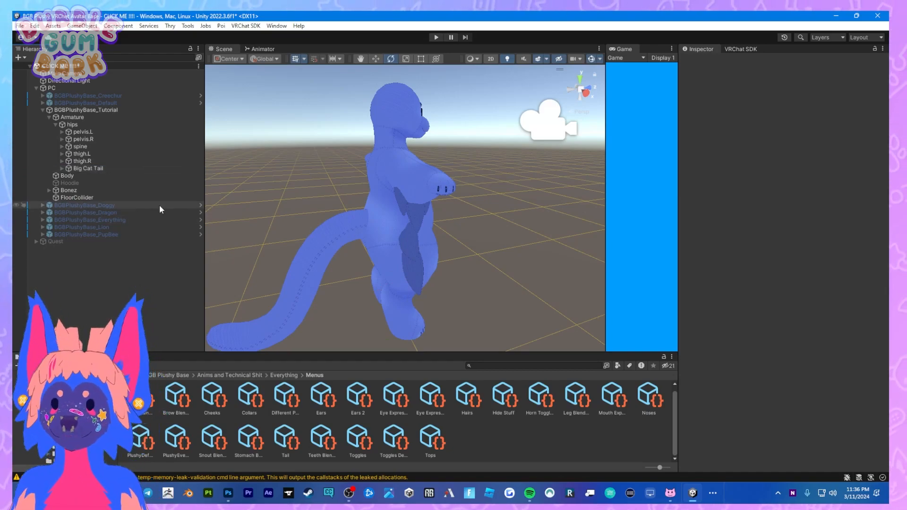
Frame Big Cat Tail in the scene for inspection and select the BGBPlushyBase_Tutorial root object.
{"action": "left_click", "coordinate": [116, 168]}
{"action": "key", "text": "f"}
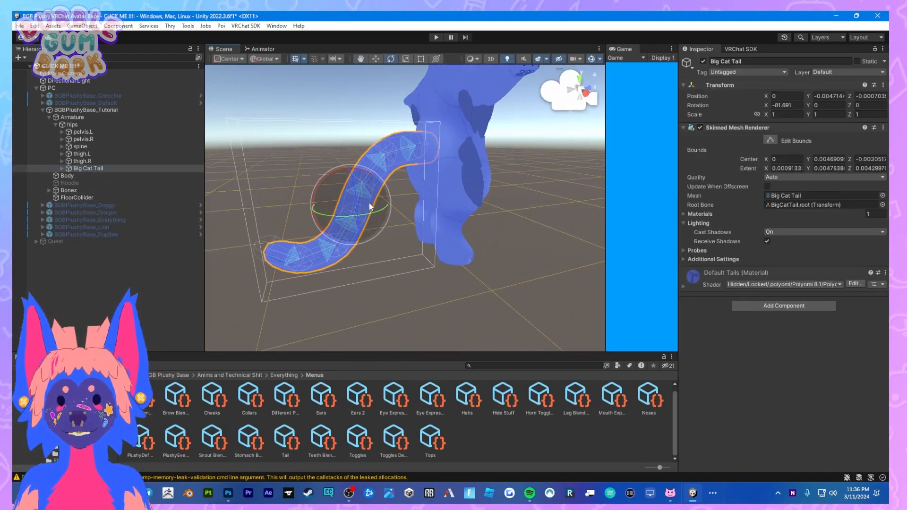
{"action": "left_click", "coordinate": [441, 183]}
{"action": "left_click", "coordinate": [96, 110]}
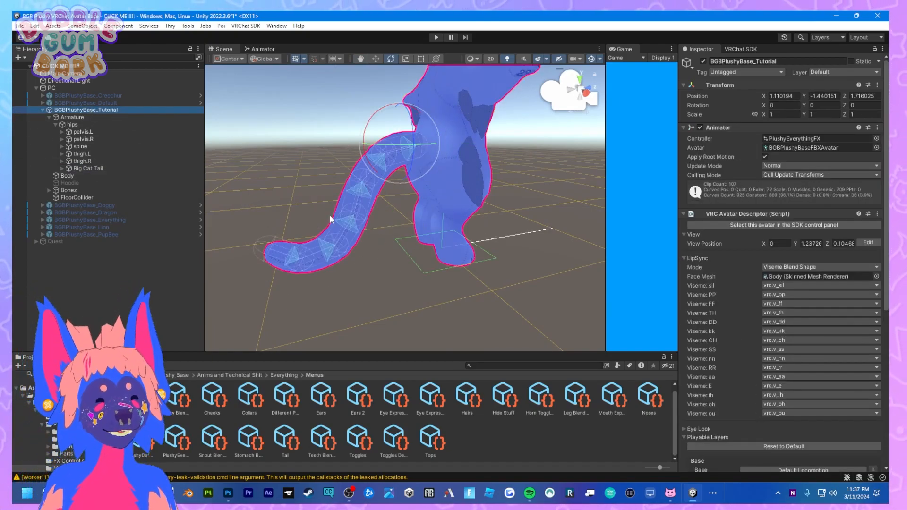
Expand the Tutorial avatar's spine and chest in the armature and delete the unused Wings object.
{"action": "left_click_drag", "start_coordinate": [331, 220], "coordinate": [418, 209], "text": "alt"}
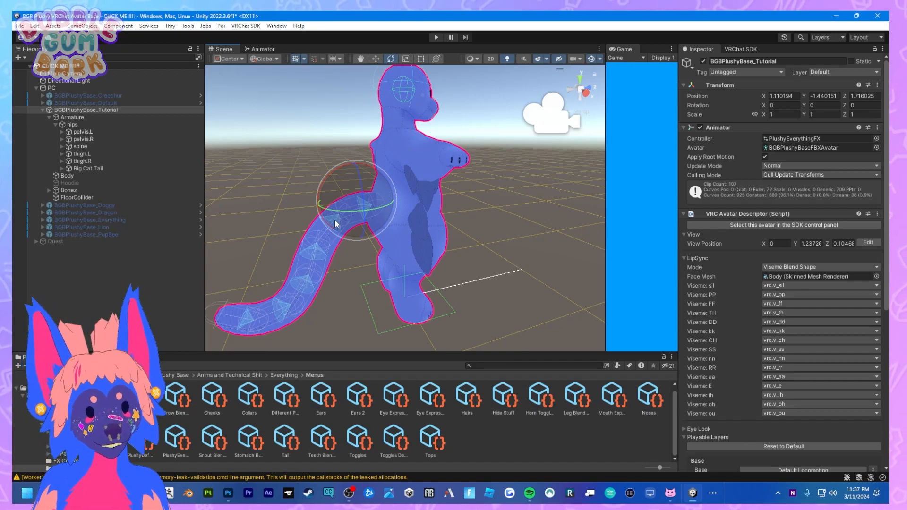
{"action": "left_click_drag", "start_coordinate": [336, 224], "coordinate": [265, 213], "text": "alt"}
{"action": "left_click", "coordinate": [59, 147]}
{"action": "left_click", "coordinate": [60, 147]}
{"action": "left_click", "coordinate": [68, 153]}
{"action": "left_click", "coordinate": [108, 206]}
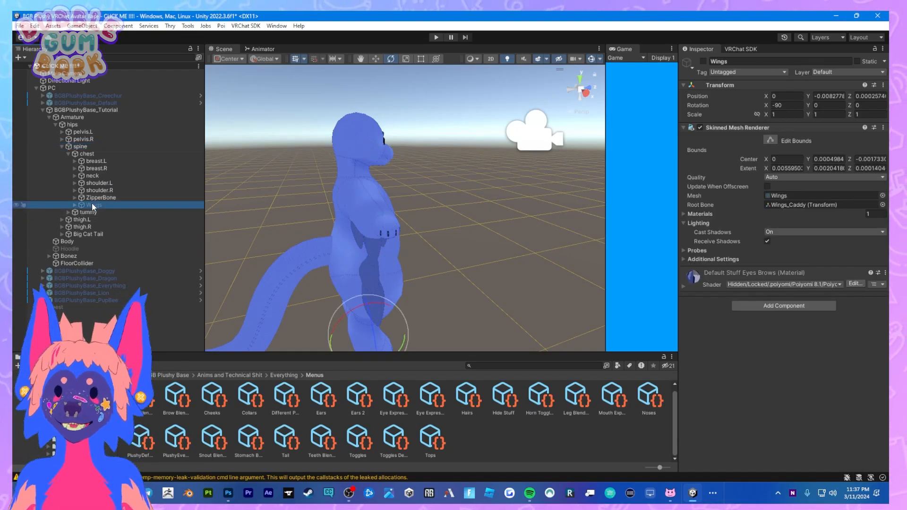
{"action": "key", "text": "Delete"}
Check inside ZipperBone, then expand the neck and head to reach the ear, cheek and hair objects.
{"action": "left_click", "coordinate": [74, 198]}
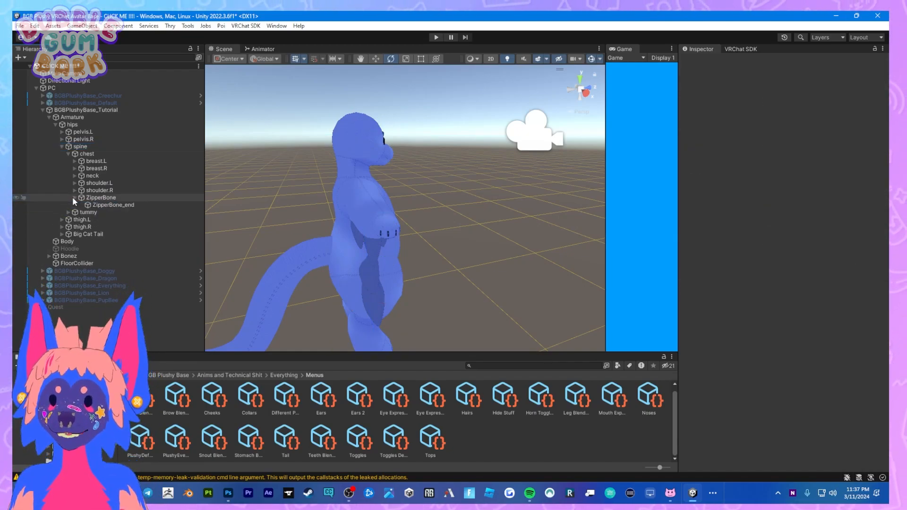
{"action": "left_click", "coordinate": [76, 196]}
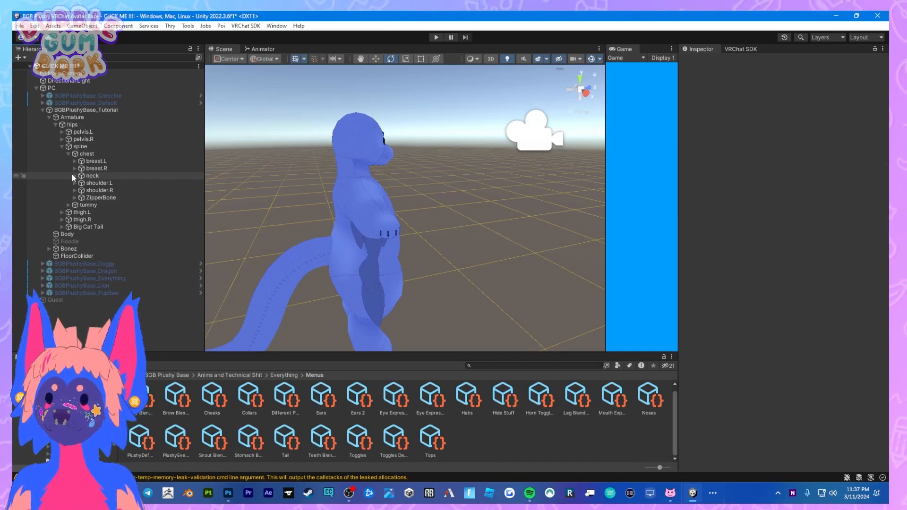
{"action": "left_click", "coordinate": [73, 175]}
{"action": "left_click", "coordinate": [81, 190]}
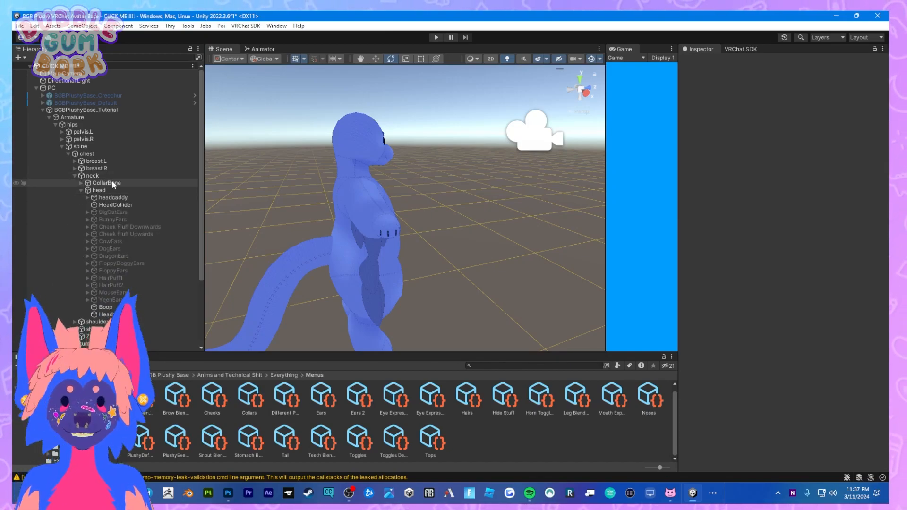
{"action": "scroll", "coordinate": [112, 180], "scroll_direction": "down", "scroll_amount": 2}
{"action": "left_click", "coordinate": [102, 244]}
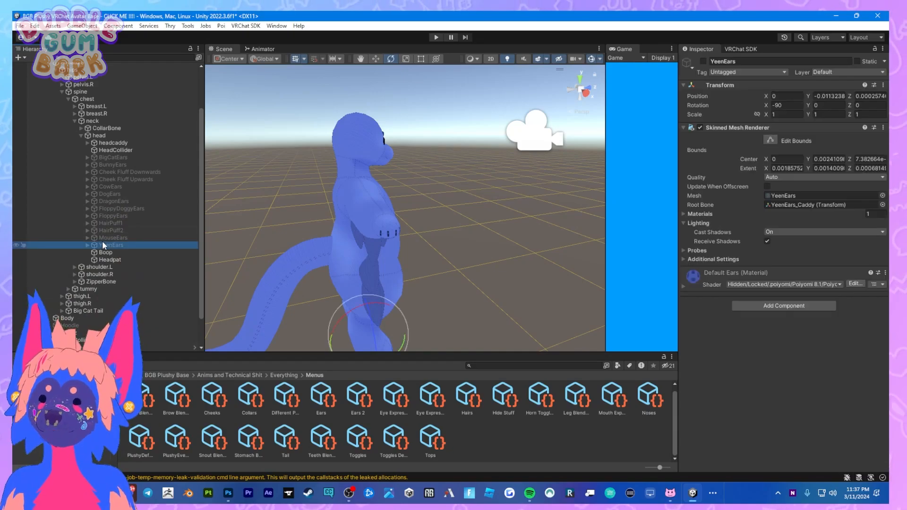
Enable Cheek Fluff Upwards under the Tutorial avatar's head.
{"action": "left_click_drag", "start_coordinate": [390, 216], "coordinate": [312, 199], "text": "alt"}
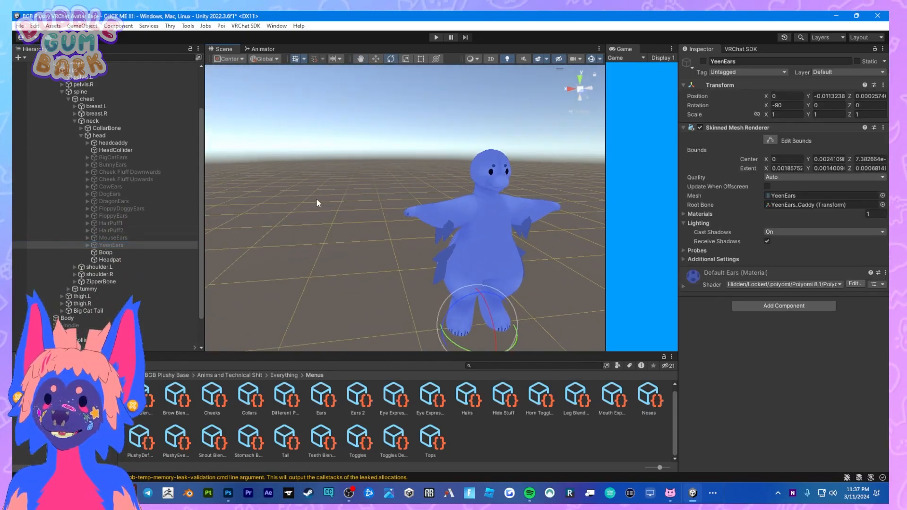
{"action": "middle_click_drag", "start_coordinate": [534, 189], "coordinate": [429, 205]}
{"action": "scroll", "coordinate": [411, 212], "scroll_direction": "up", "scroll_amount": 4}
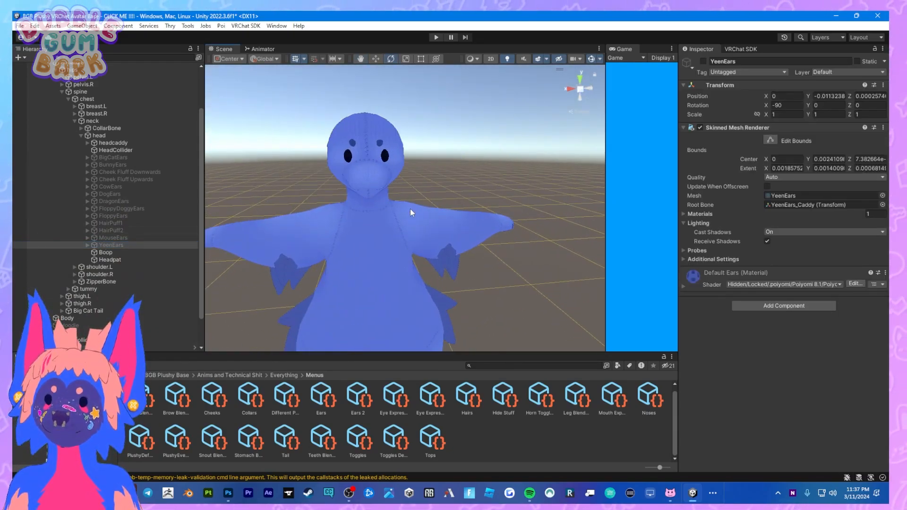
{"action": "left_click", "coordinate": [145, 180]}
{"action": "left_click", "coordinate": [704, 61]}
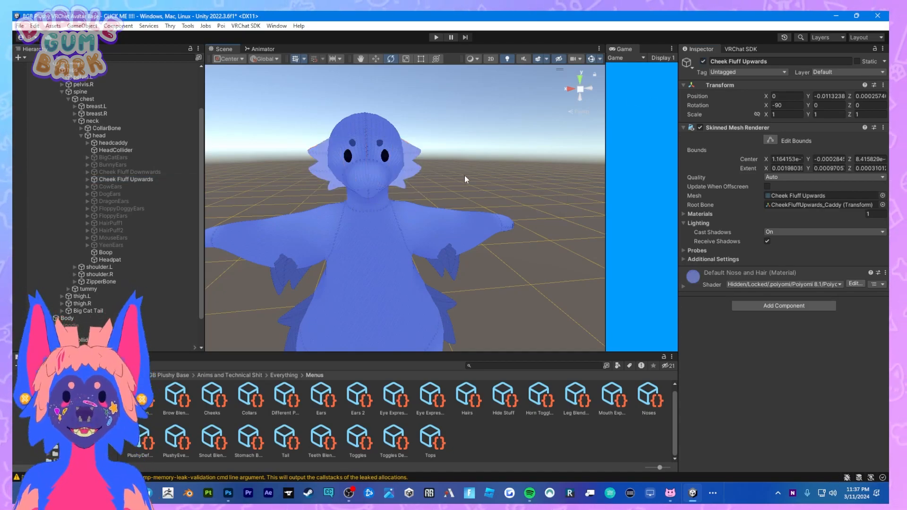
{"action": "left_click", "coordinate": [395, 160]}
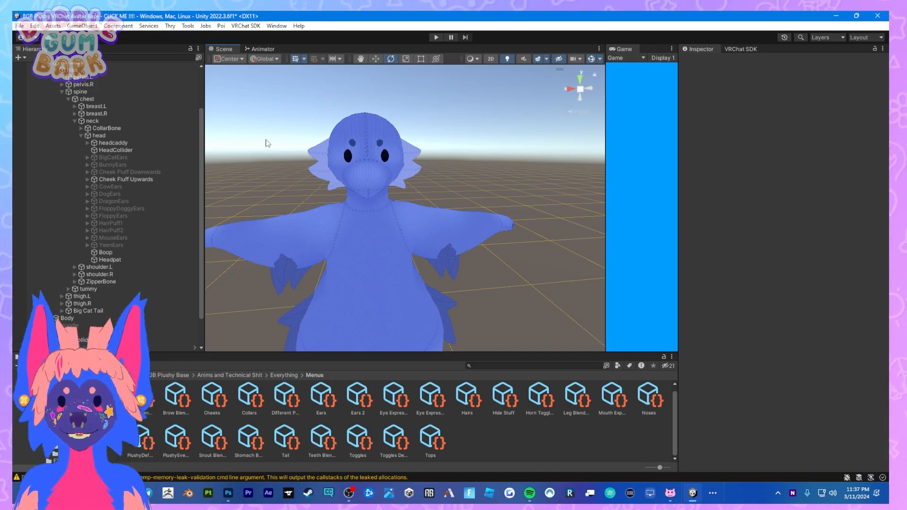
Delete Cheek Fluff Downwards and BigCatEars from the head and enable BunnyEars.
{"action": "left_click", "coordinate": [135, 172]}
{"action": "key", "text": "Delete"}
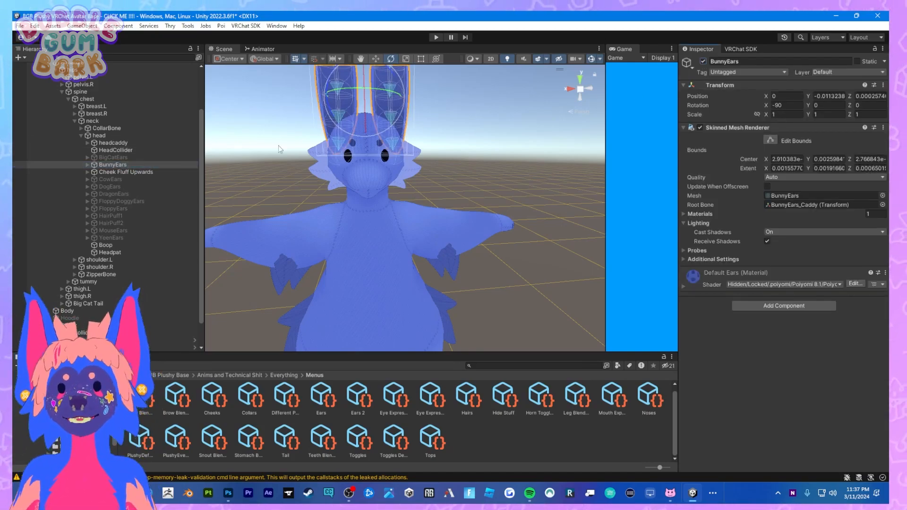
{"action": "left_click", "coordinate": [149, 158]}
{"action": "key", "text": "Delete"}
Delete CowEars, DogEars, DragonEars, FloppyDoggyEars, FloppyEars and HairPuff1 from the Tutorial avatar's head.
{"action": "left_click", "coordinate": [114, 172]}
{"action": "key", "text": "Delete"}
{"action": "left_click", "coordinate": [117, 173]}
{"action": "left_click", "coordinate": [129, 200], "text": "shift"}
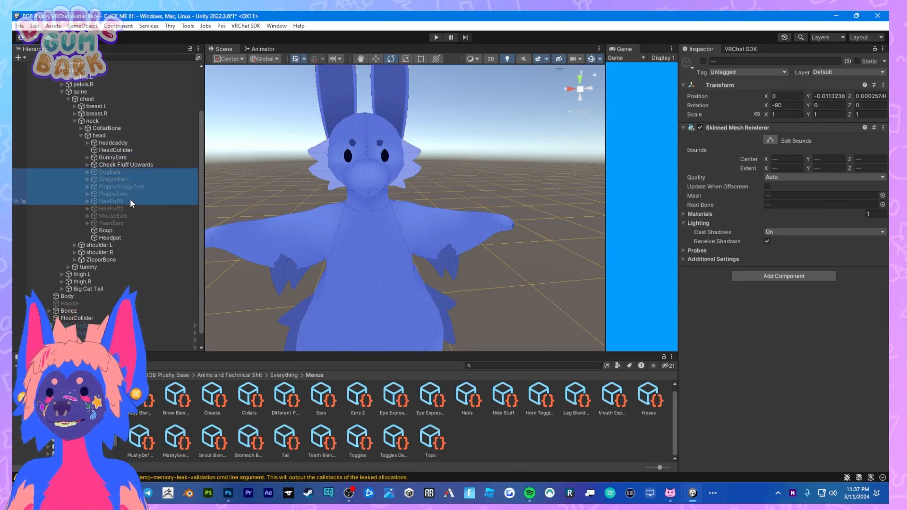
{"action": "key", "text": "Delete"}
Enable HairPuff2 on the head and delete the unused MouseEars and YeenEars.
{"action": "left_click", "coordinate": [127, 194]}
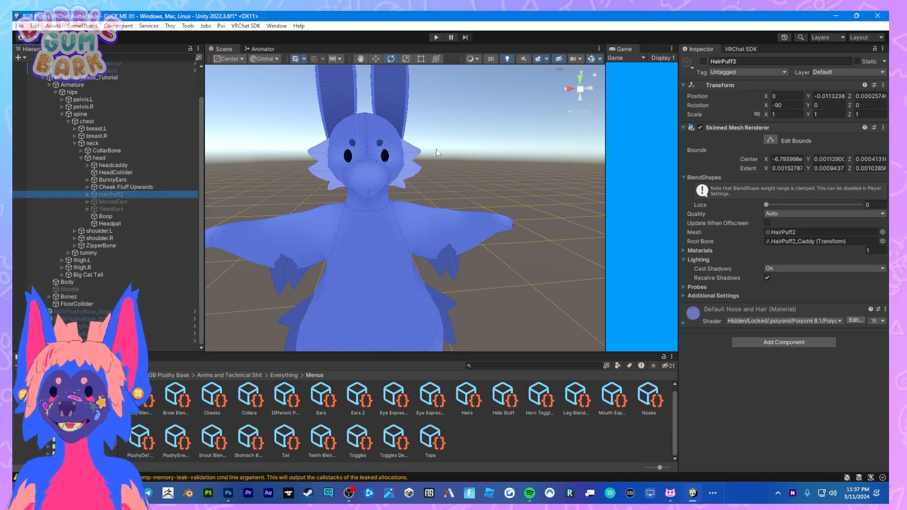
{"action": "left_click", "coordinate": [703, 61]}
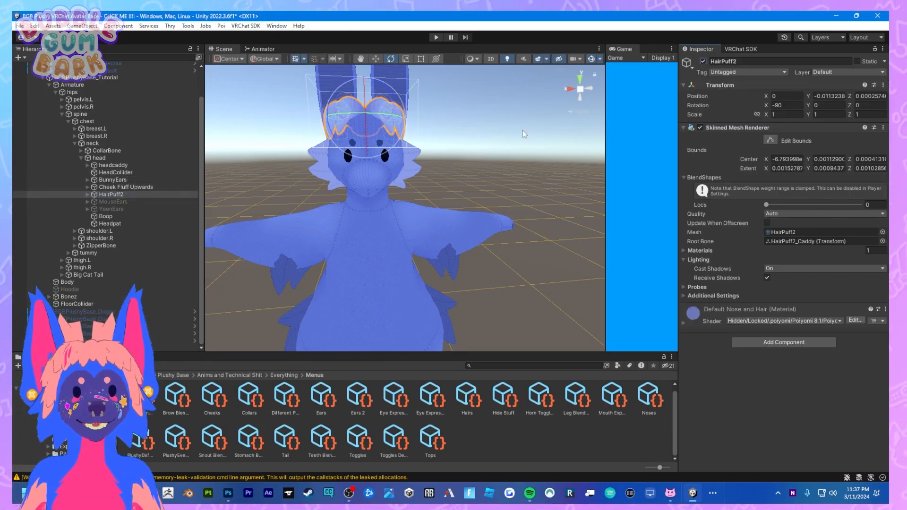
{"action": "left_click", "coordinate": [123, 203]}
{"action": "left_click", "coordinate": [122, 207], "text": "shift"}
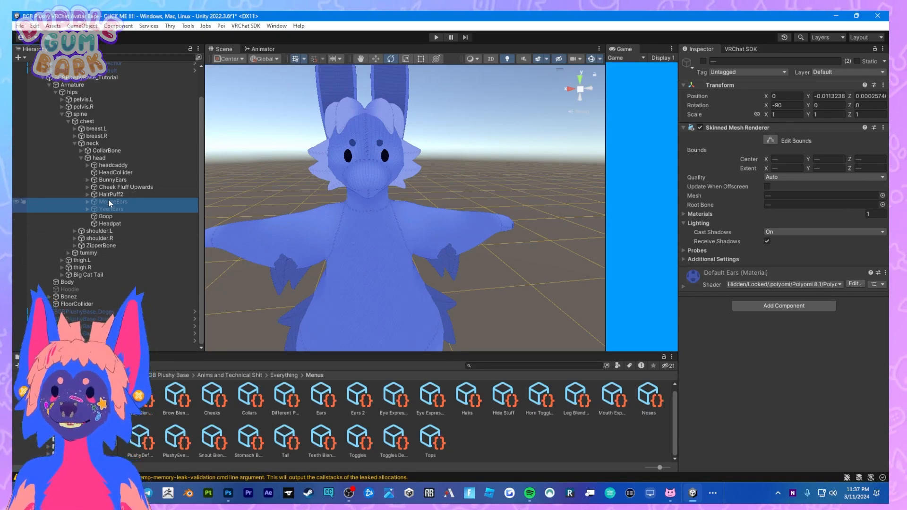
{"action": "key", "text": "Delete"}
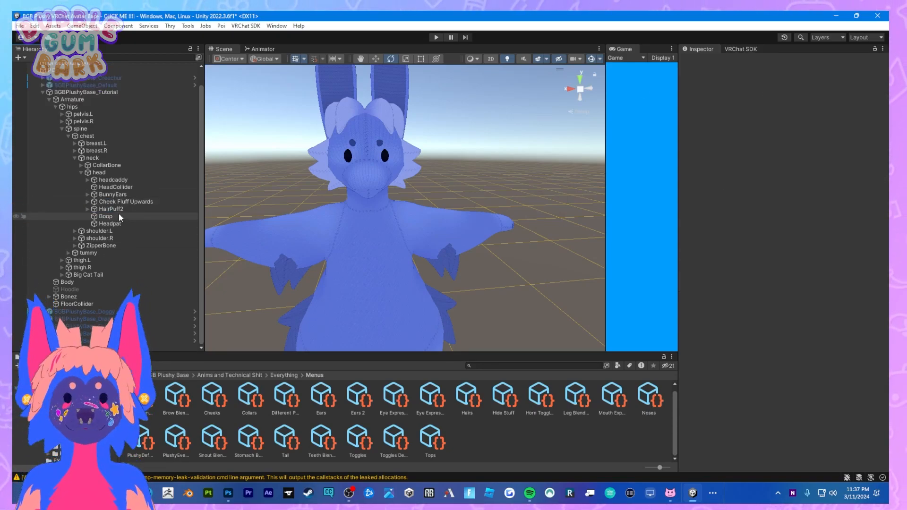
Open the Default folder inside BGB Plushy Base's Textures and select the Default Body material.
{"action": "scroll", "coordinate": [300, 181], "scroll_direction": "down", "scroll_amount": 6}
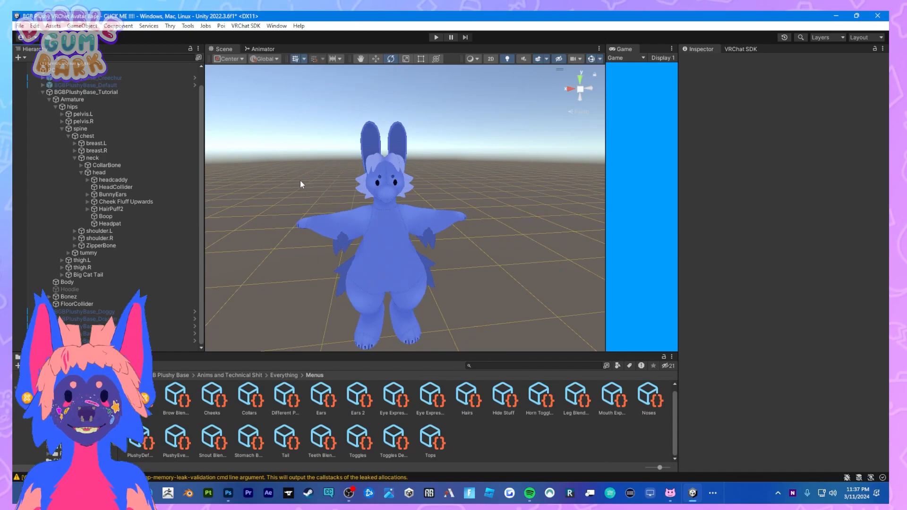
{"action": "left_click", "coordinate": [400, 214]}
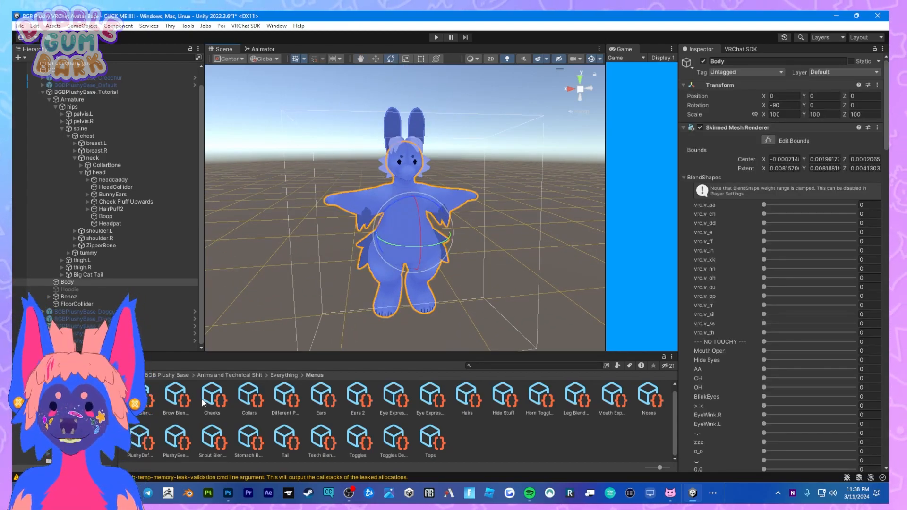
{"action": "left_click", "coordinate": [159, 377]}
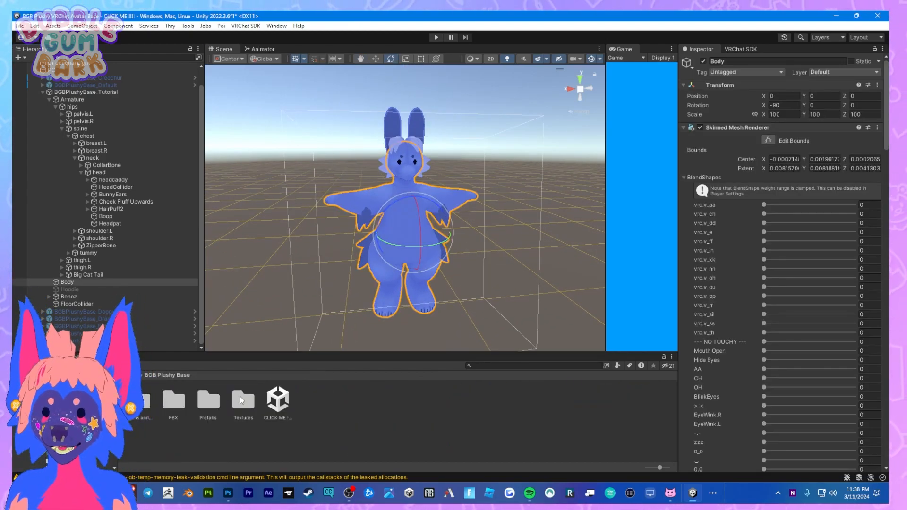
{"action": "double_click", "coordinate": [242, 401]}
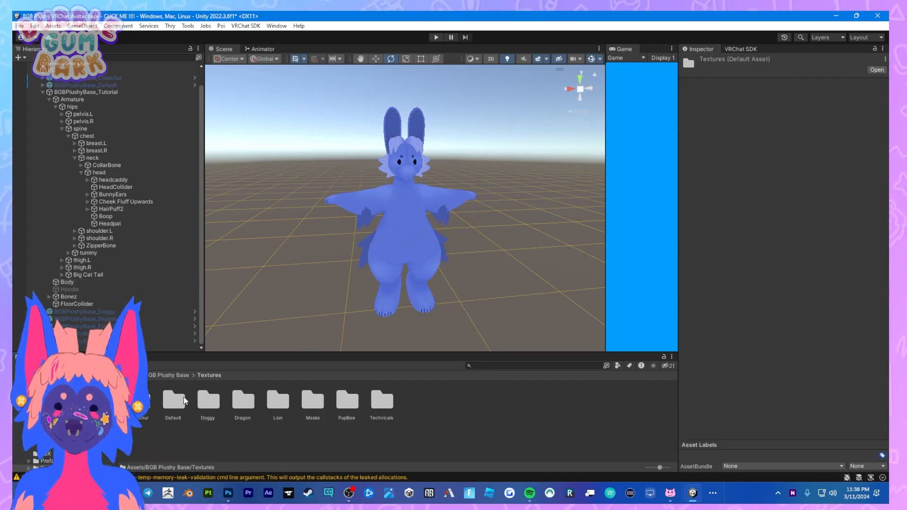
{"action": "double_click", "coordinate": [186, 401]}
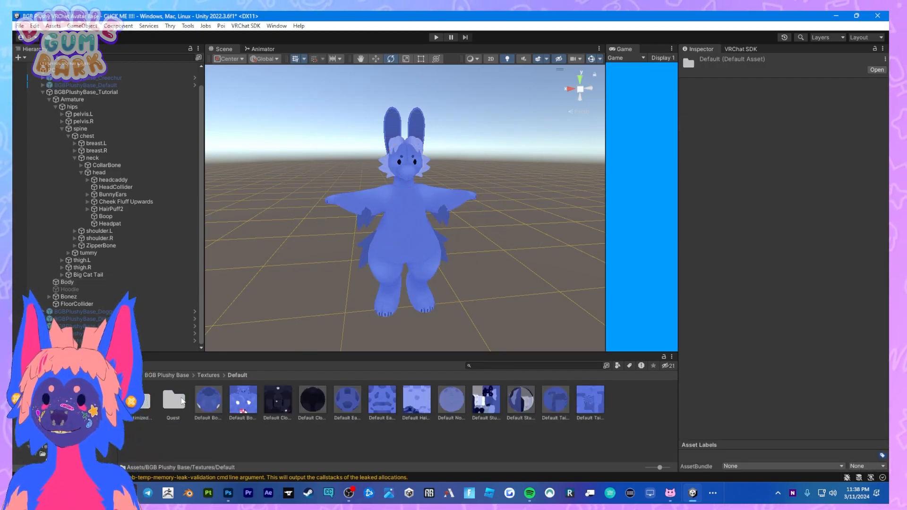
{"action": "left_click", "coordinate": [208, 375]}
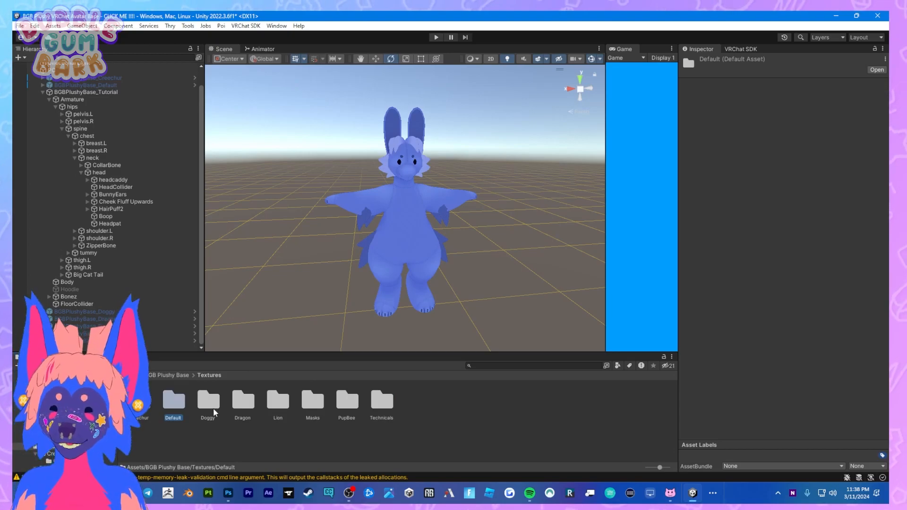
{"action": "double_click", "coordinate": [178, 404]}
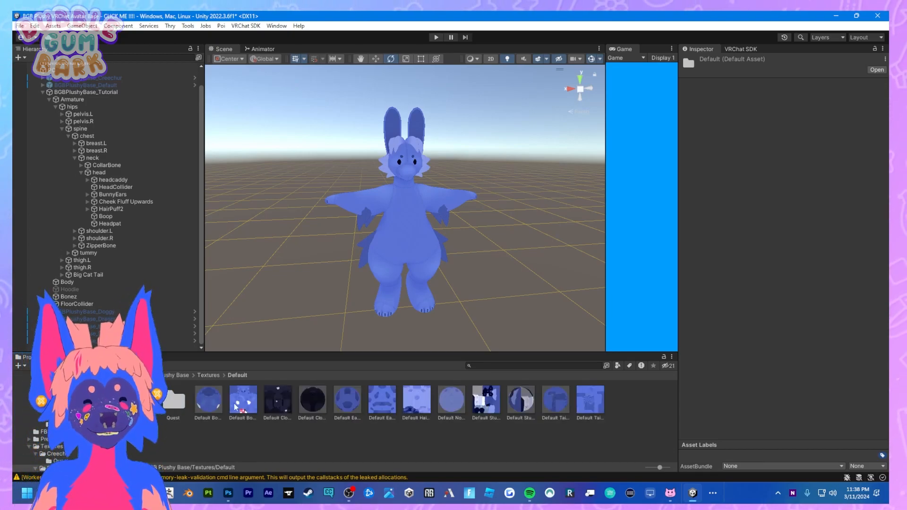
{"action": "left_click", "coordinate": [212, 405]}
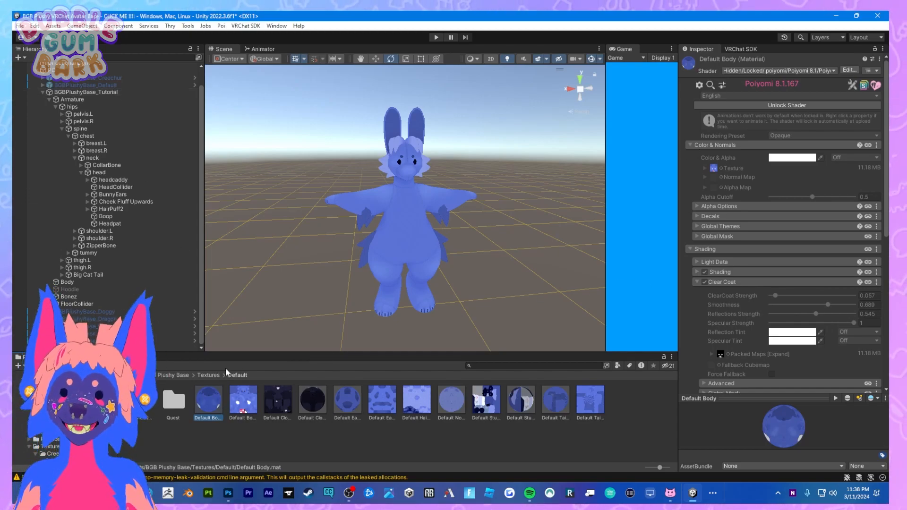
Try the Shorts Toggle blend shape on the Tutorial avatar's Body and return it to 0.
{"action": "left_click", "coordinate": [392, 258]}
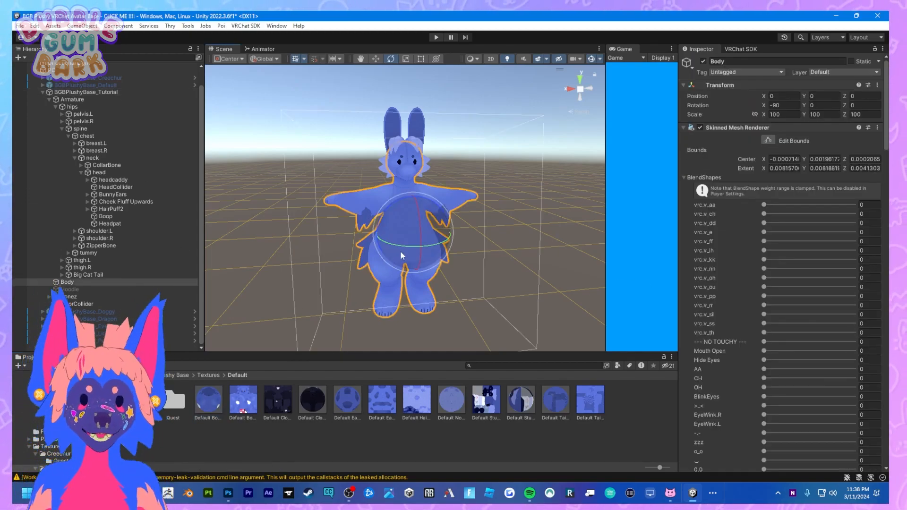
{"action": "scroll", "coordinate": [798, 378], "scroll_direction": "down", "scroll_amount": 10}
{"action": "scroll", "coordinate": [803, 369], "scroll_direction": "down", "scroll_amount": 15}
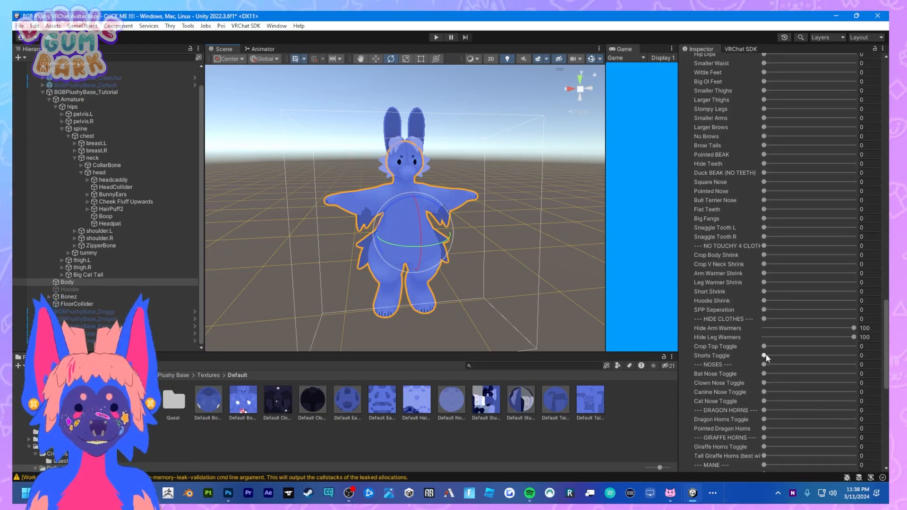
{"action": "left_click_drag", "start_coordinate": [13, 351], "coordinate": [13, 351]}
{"action": "left_click_drag", "start_coordinate": [765, 355], "coordinate": [703, 350]}
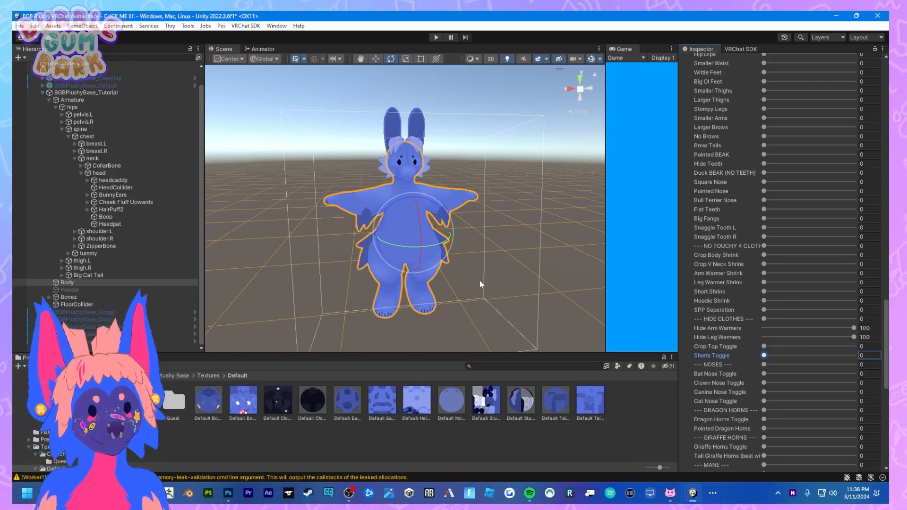
Unlock the shader of the Default Clothing material.
{"action": "left_click", "coordinate": [314, 401]}
{"action": "scroll", "coordinate": [747, 215], "scroll_direction": "up", "scroll_amount": 5}
{"action": "left_click", "coordinate": [775, 104]}
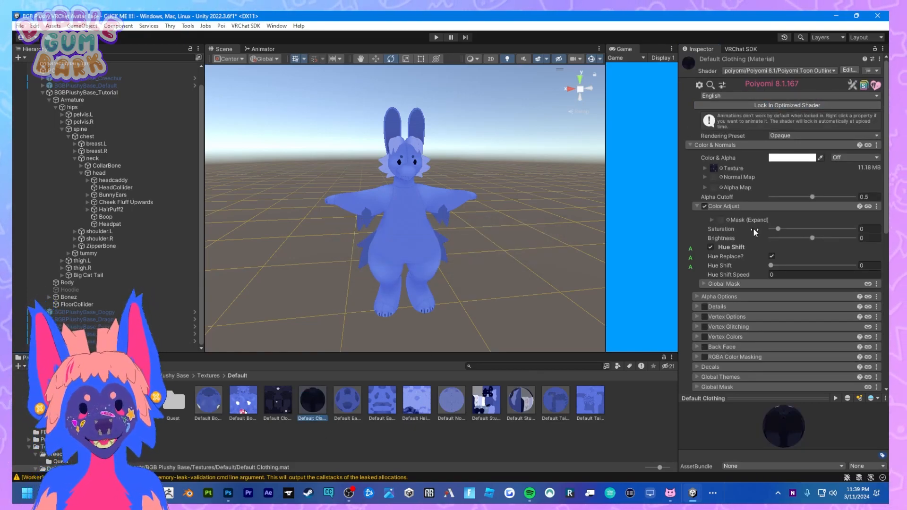
Try the Lion Clothes texture on the Default Clothing material and cancel the choice.
{"action": "left_click", "coordinate": [722, 169]}
{"action": "scroll", "coordinate": [665, 281], "scroll_direction": "down", "scroll_amount": 5}
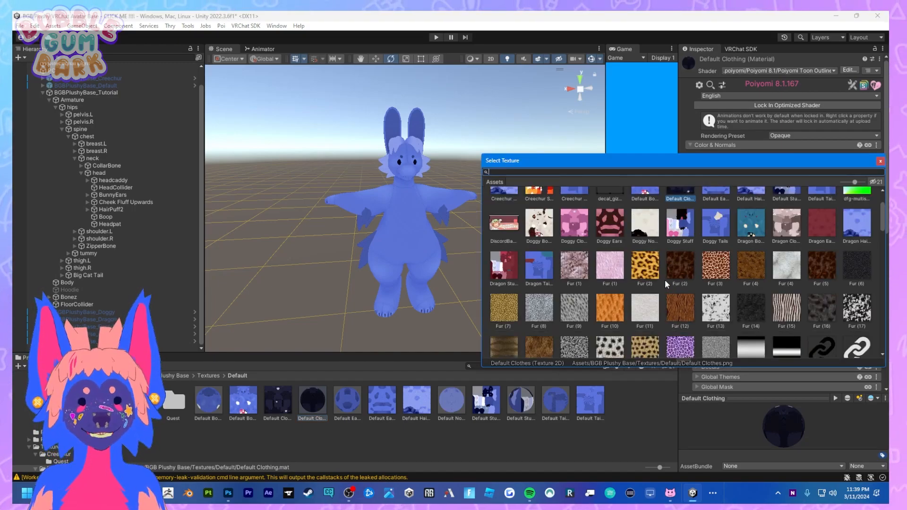
{"action": "left_click", "coordinate": [642, 286]}
{"action": "left_click", "coordinate": [574, 230]}
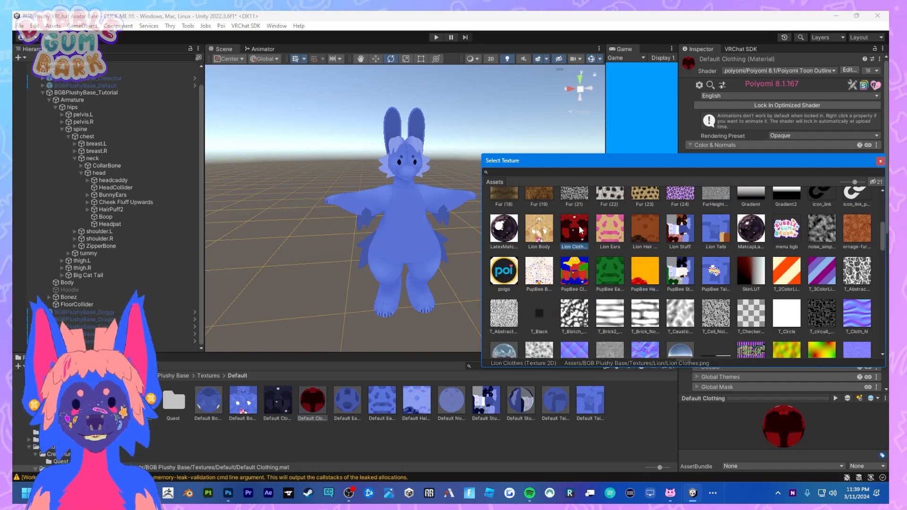
{"action": "key", "text": "Escape"}
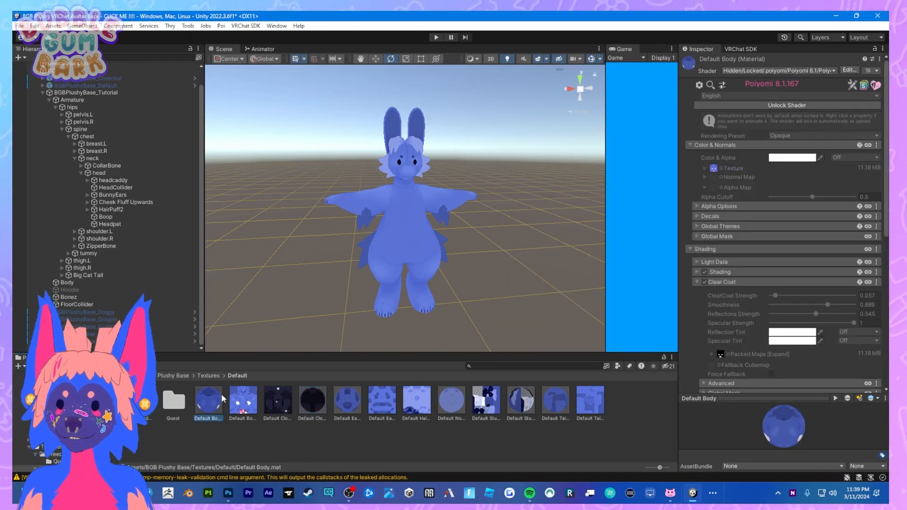
Unlock the shader of the Default Body material.
{"action": "left_click", "coordinate": [766, 105]}
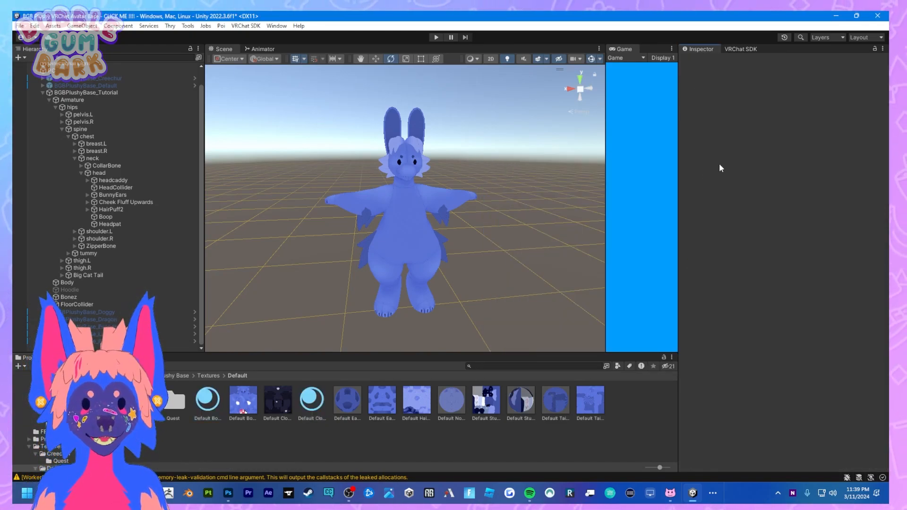
{"action": "left_click", "coordinate": [220, 399]}
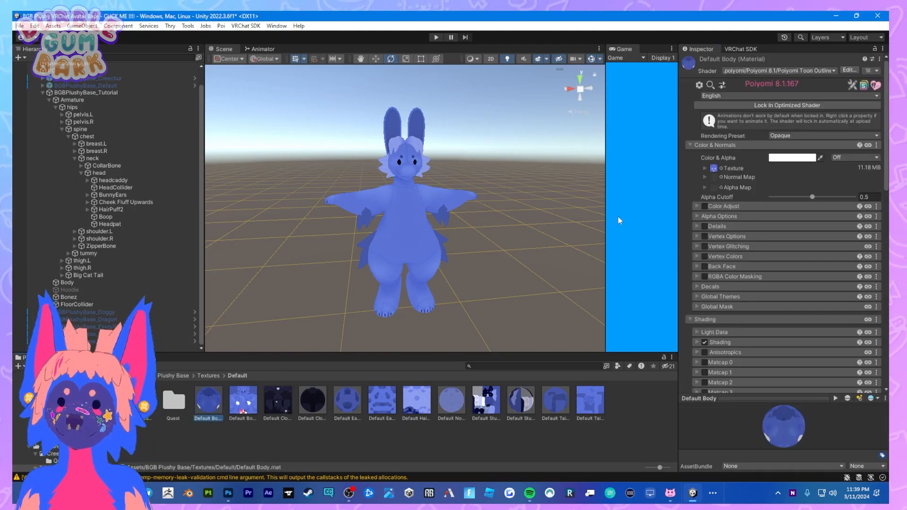
Try Dragon Ears, several Fur patterns and other textures on the Default Body material, and restore its Default Body texture.
{"action": "left_click", "coordinate": [721, 169]}
{"action": "left_click", "coordinate": [823, 245]}
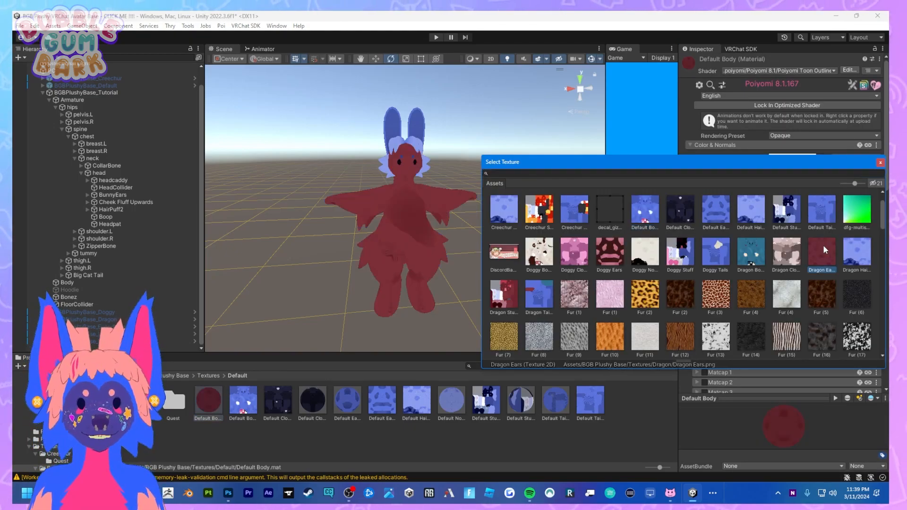
{"action": "left_click", "coordinate": [682, 316]}
{"action": "left_click", "coordinate": [710, 300]}
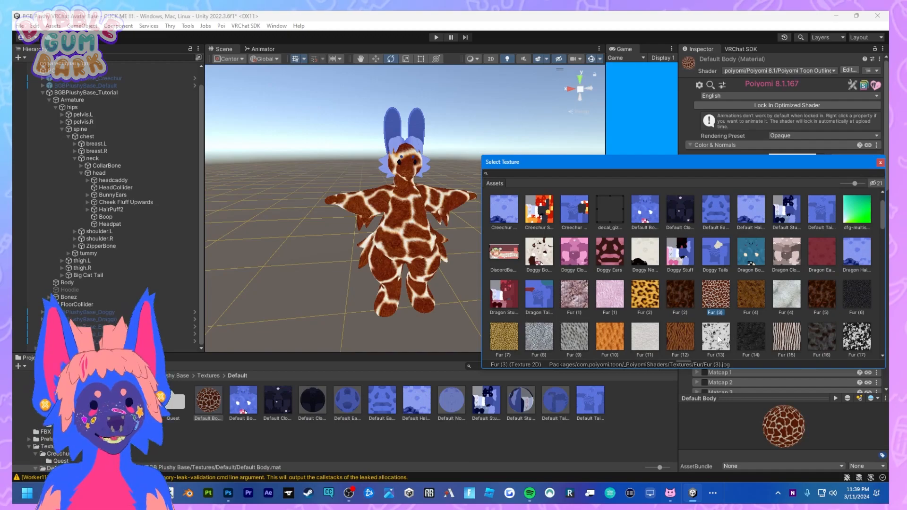
{"action": "left_click", "coordinate": [722, 337]}
{"action": "left_click", "coordinate": [786, 335]}
{"action": "left_click", "coordinate": [856, 335]}
{"action": "left_click", "coordinate": [824, 335]}
{"action": "left_click", "coordinate": [535, 253]}
{"action": "left_click", "coordinate": [503, 250]}
{"action": "left_click", "coordinate": [539, 206]}
{"action": "double_click", "coordinate": [645, 206]}
Examine the Default Body material's clear coat and outline settings, and inspect the avatar's fabric pattern up close.
{"action": "scroll", "coordinate": [731, 272], "scroll_direction": "down", "scroll_amount": 3}
{"action": "scroll", "coordinate": [731, 273], "scroll_direction": "down", "scroll_amount": 6}
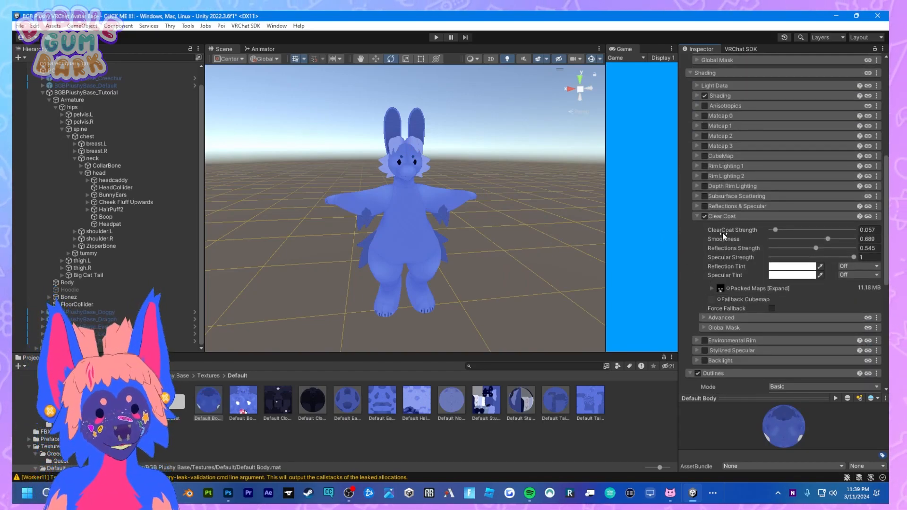
{"action": "scroll", "coordinate": [722, 232], "scroll_direction": "down", "scroll_amount": 7}
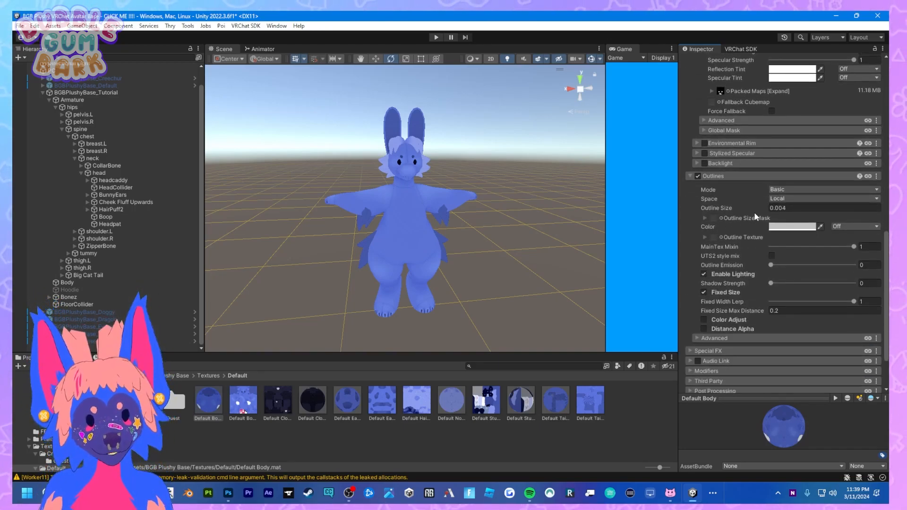
{"action": "scroll", "coordinate": [551, 186], "scroll_direction": "up", "scroll_amount": 10}
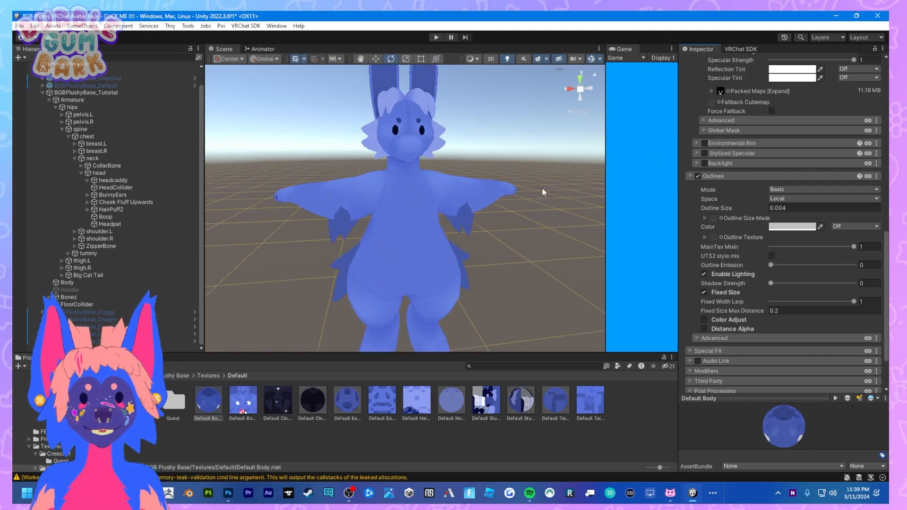
{"action": "scroll", "coordinate": [421, 186], "scroll_direction": "down", "scroll_amount": 4}
{"action": "middle_click_drag", "start_coordinate": [321, 211], "coordinate": [429, 193]}
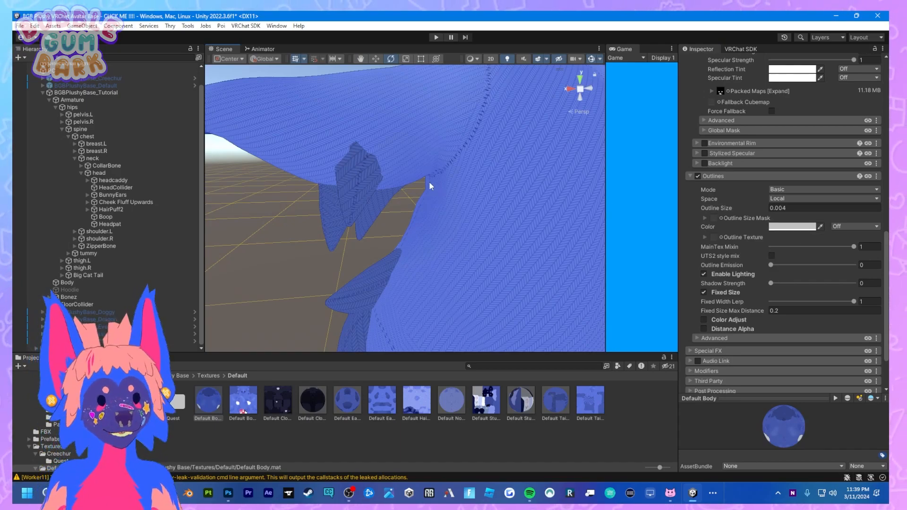
{"action": "scroll", "coordinate": [430, 183], "scroll_direction": "up", "scroll_amount": 4}
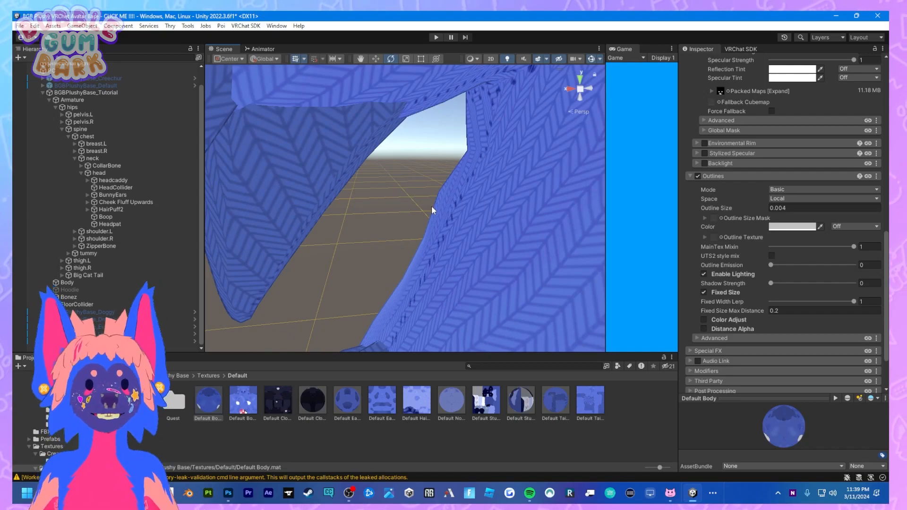
{"action": "scroll", "coordinate": [432, 205], "scroll_direction": "down", "scroll_amount": 5}
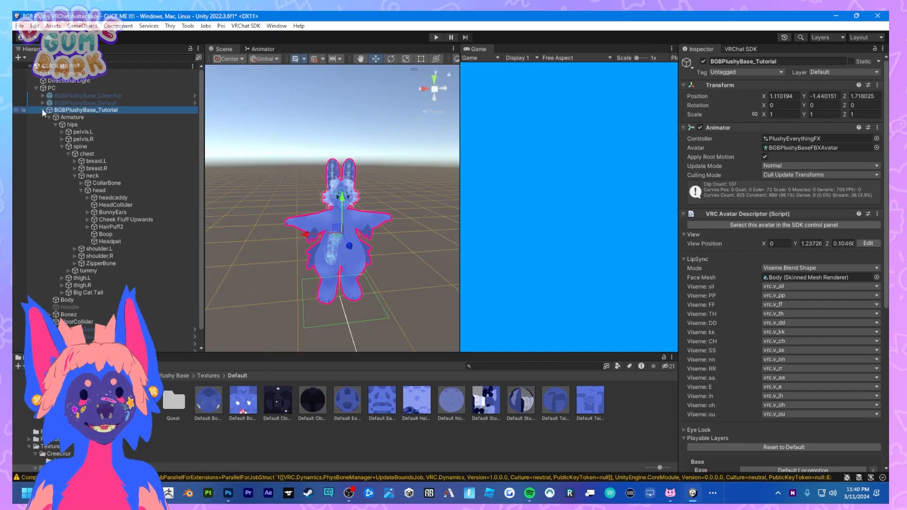
Review the Tutorial avatar's descriptor components, and its avatar info form and validations in the VRChat SDK Builder.
{"action": "scroll", "coordinate": [815, 373], "scroll_direction": "down", "scroll_amount": 5}
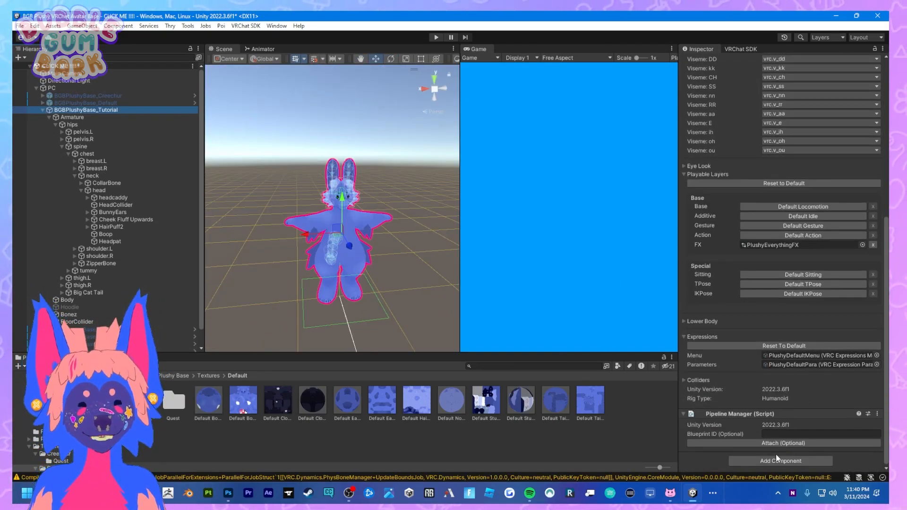
{"action": "scroll", "coordinate": [780, 331], "scroll_direction": "up", "scroll_amount": 3}
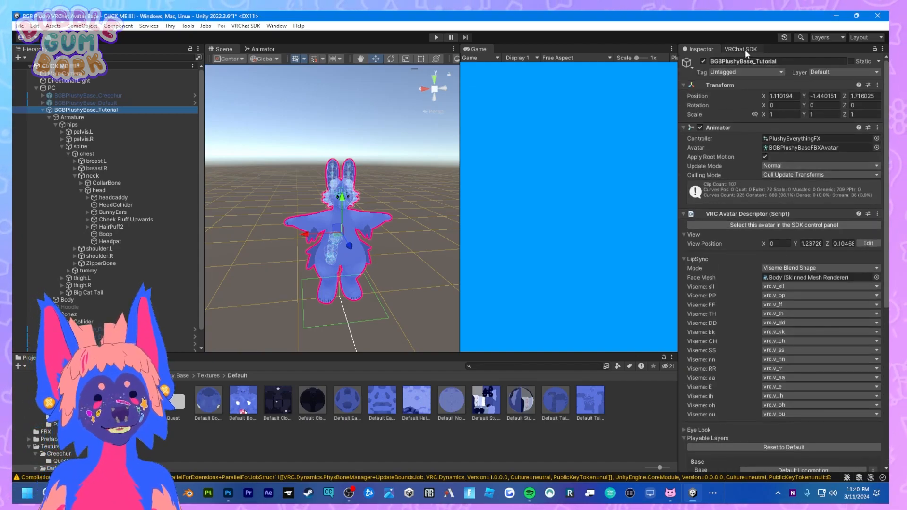
{"action": "left_click", "coordinate": [741, 49]}
{"action": "left_click", "coordinate": [757, 99]}
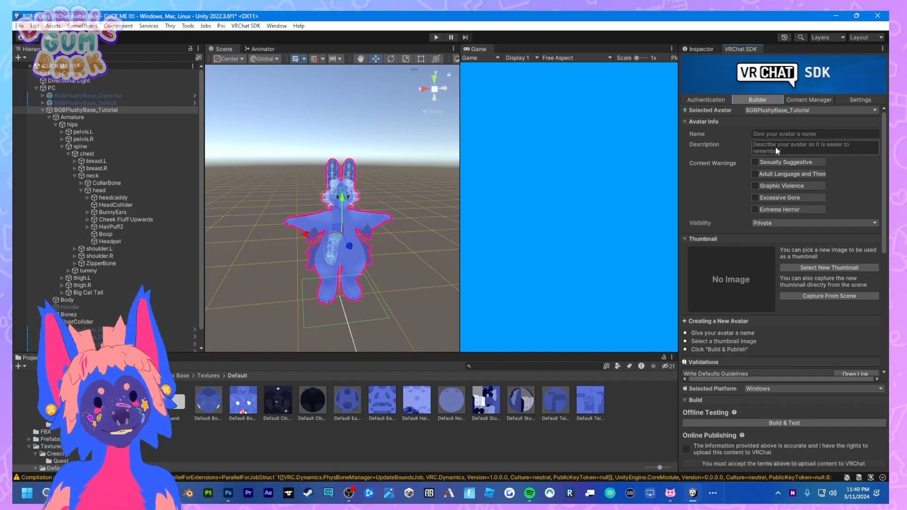
{"action": "scroll", "coordinate": [775, 147], "scroll_direction": "down", "scroll_amount": 2}
{"action": "scroll", "coordinate": [776, 146], "scroll_direction": "down", "scroll_amount": 6}
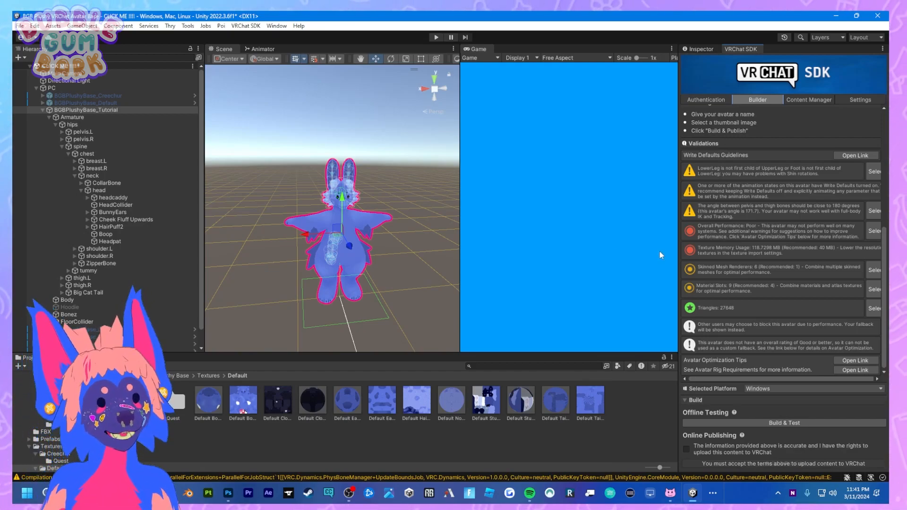
Open the Quest folder inside the Default textures and inspect the Default Stuff Eyes Brows 1 material.
{"action": "left_click", "coordinate": [86, 112]}
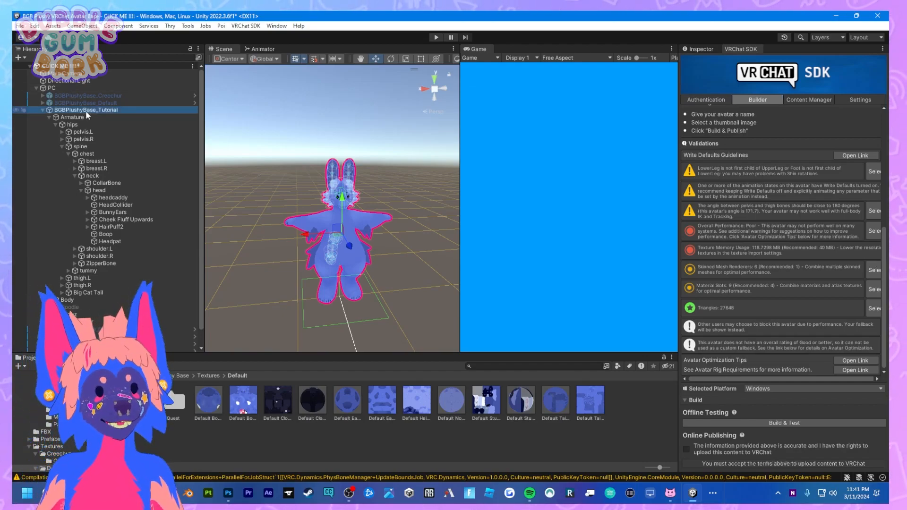
{"action": "double_click", "coordinate": [176, 410]}
{"action": "left_click", "coordinate": [303, 397]}
{"action": "left_click", "coordinate": [282, 401]}
{"action": "left_click", "coordinate": [713, 52]}
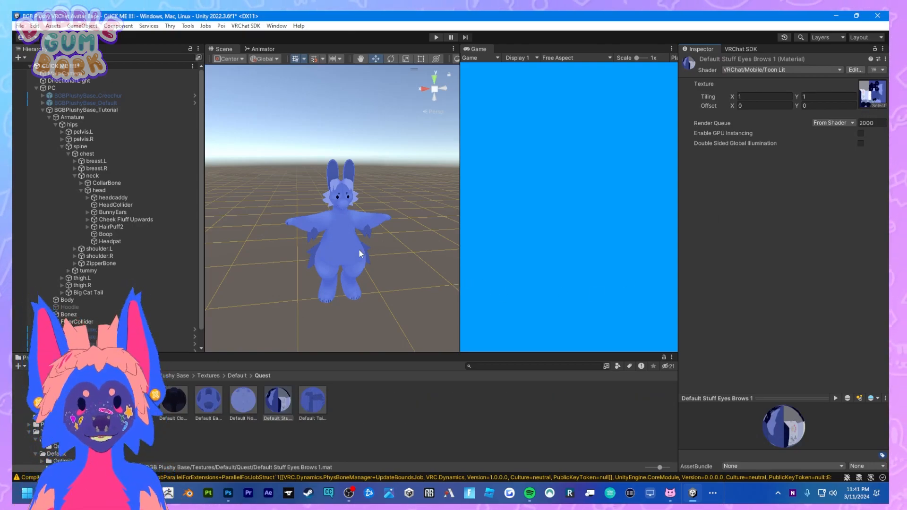
Enlarge the Scene view beside the Game view and check the platform choices in the VRChat SDK Builder.
{"action": "left_click", "coordinate": [741, 49]}
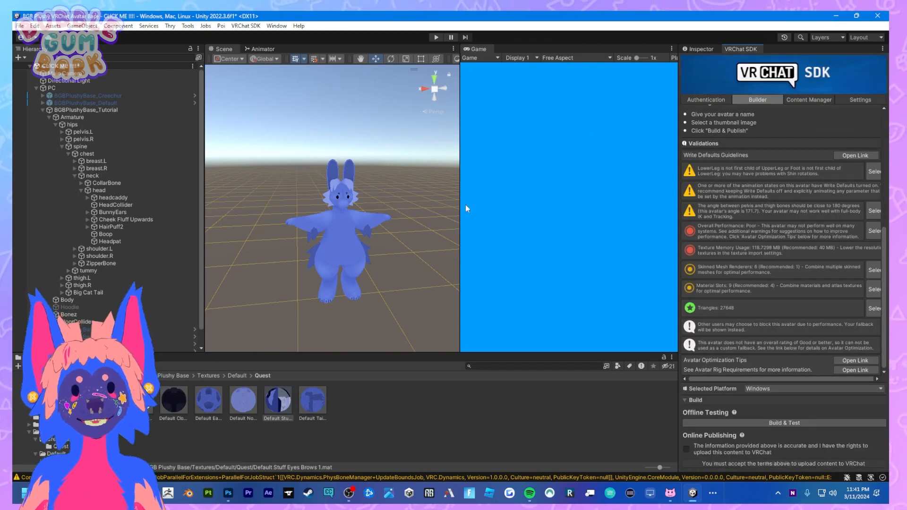
{"action": "left_click_drag", "start_coordinate": [460, 208], "coordinate": [826, 297]}
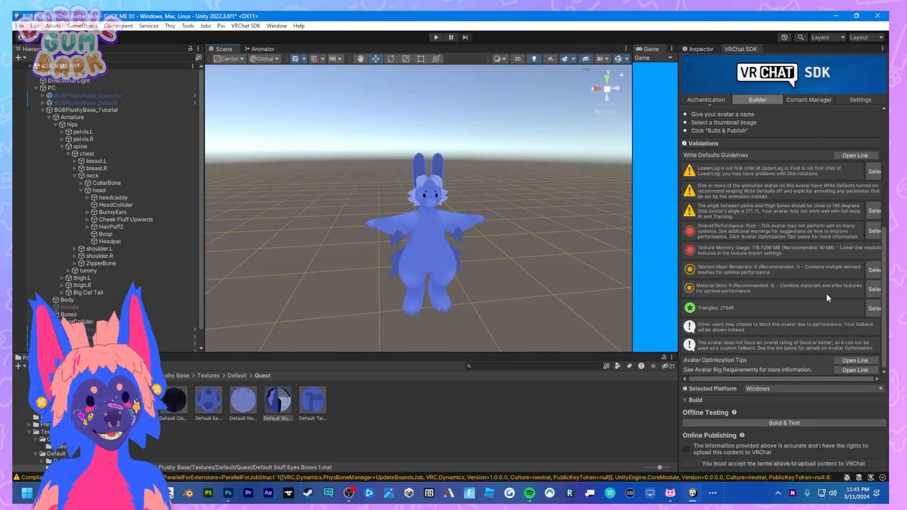
{"action": "left_click", "coordinate": [772, 389]}
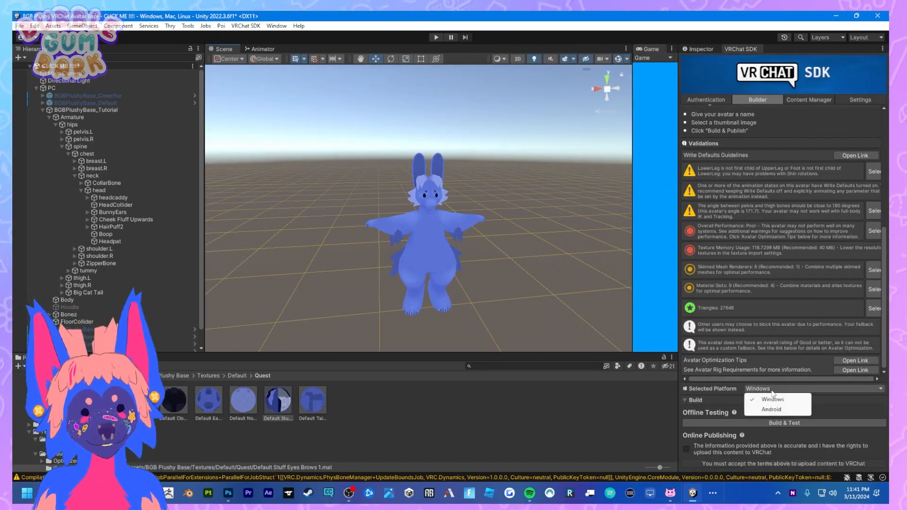
{"action": "left_click", "coordinate": [599, 418]}
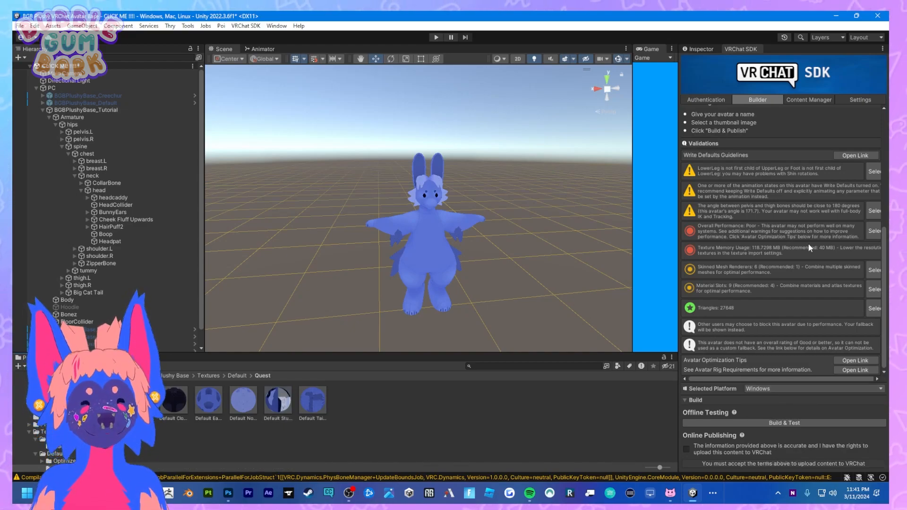
Delete the BGBPlushyBase_Tutorial avatar from the scene.
{"action": "left_click", "coordinate": [100, 110]}
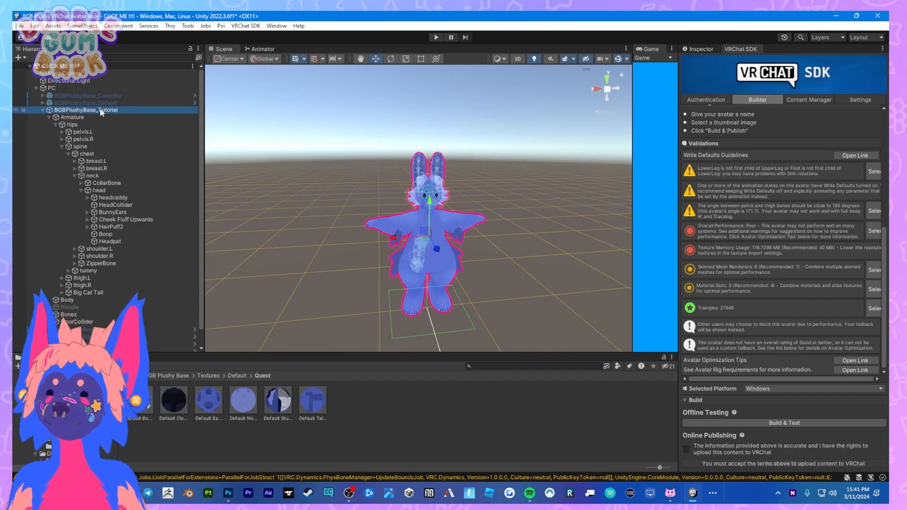
{"action": "key", "text": "Delete"}
Deactivate the PC group of avatars and activate the Quest group.
{"action": "left_click", "coordinate": [142, 88]}
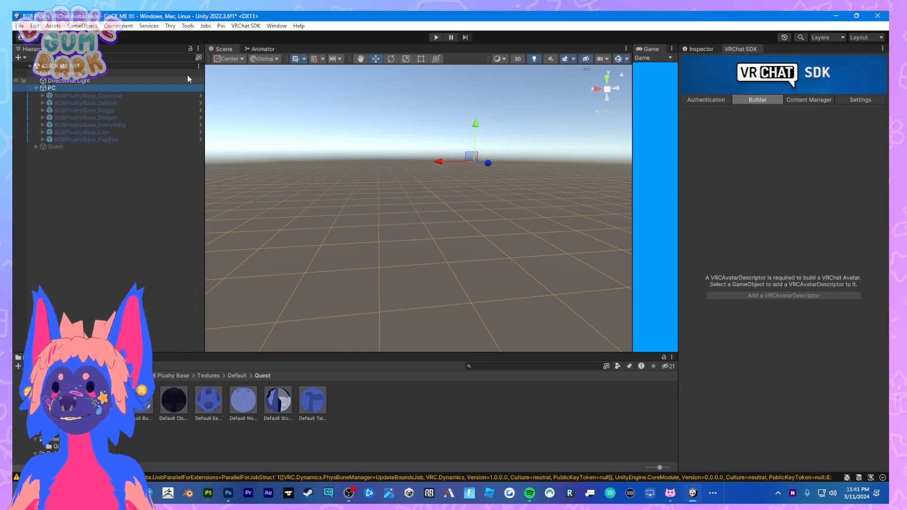
{"action": "left_click", "coordinate": [698, 48]}
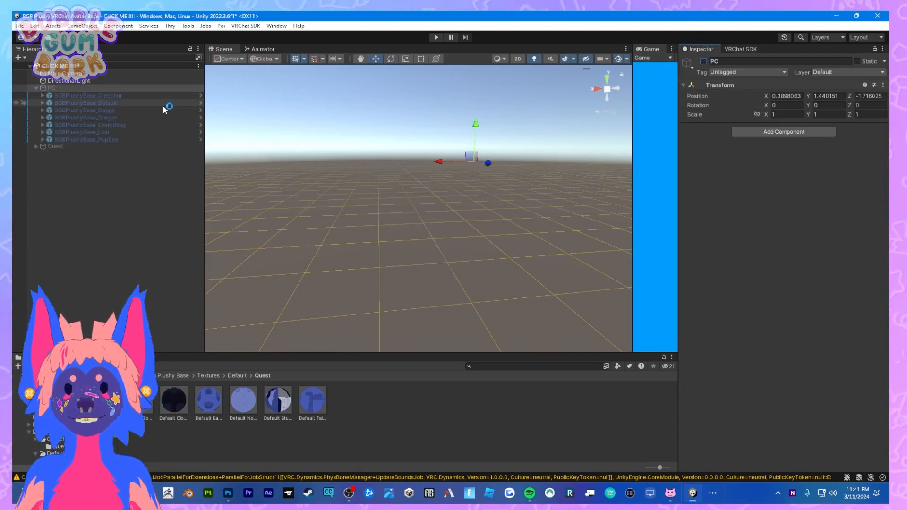
{"action": "left_click", "coordinate": [103, 147]}
{"action": "left_click", "coordinate": [704, 62]}
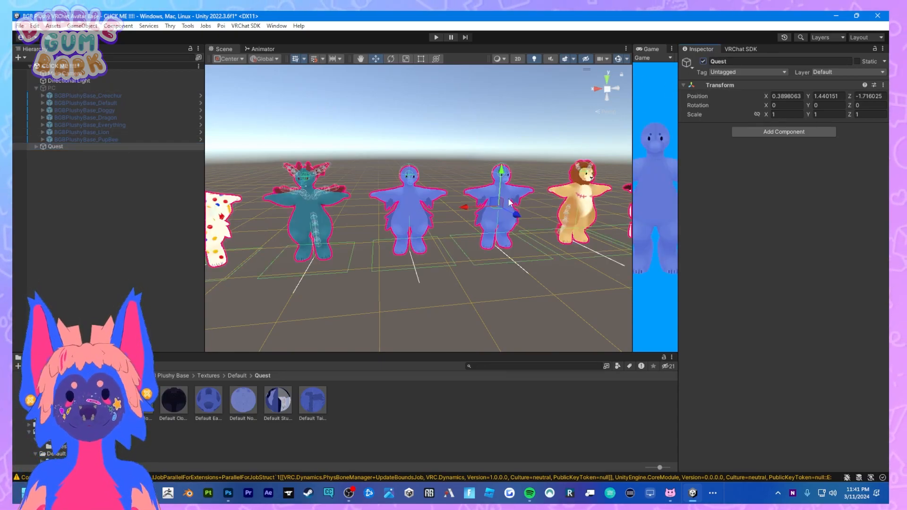
Expand Quest_BGBPlushyBase_Everything down to its hips and inspect the tail parts, including Nub Tail.
{"action": "left_click", "coordinate": [409, 213]}
{"action": "left_click", "coordinate": [121, 154]}
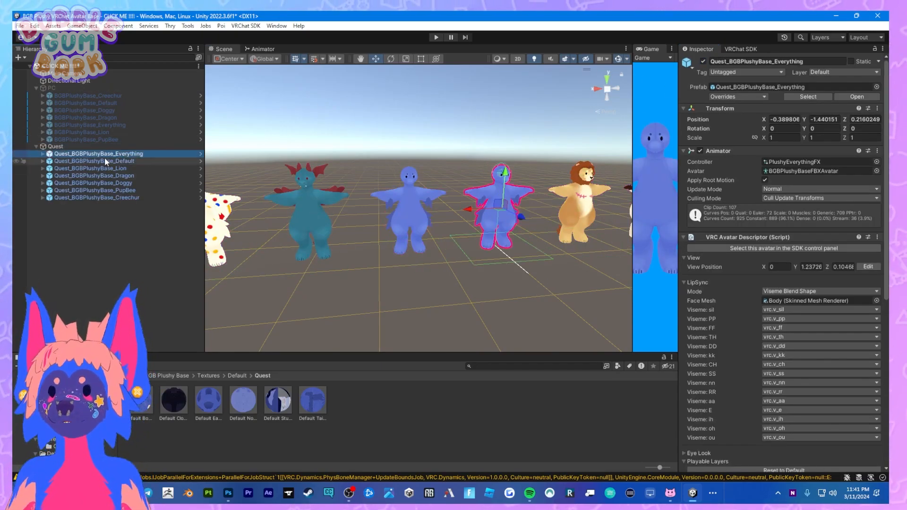
{"action": "left_click", "coordinate": [43, 155]}
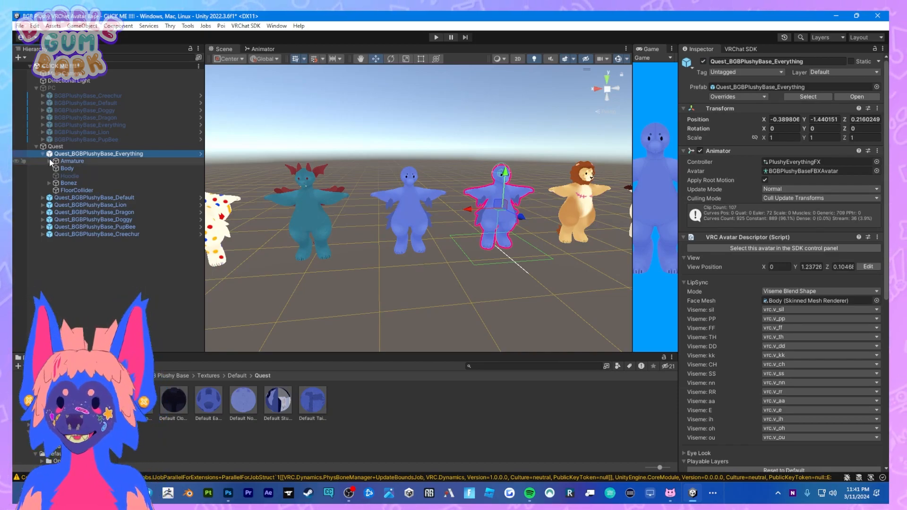
{"action": "left_click", "coordinate": [50, 161]}
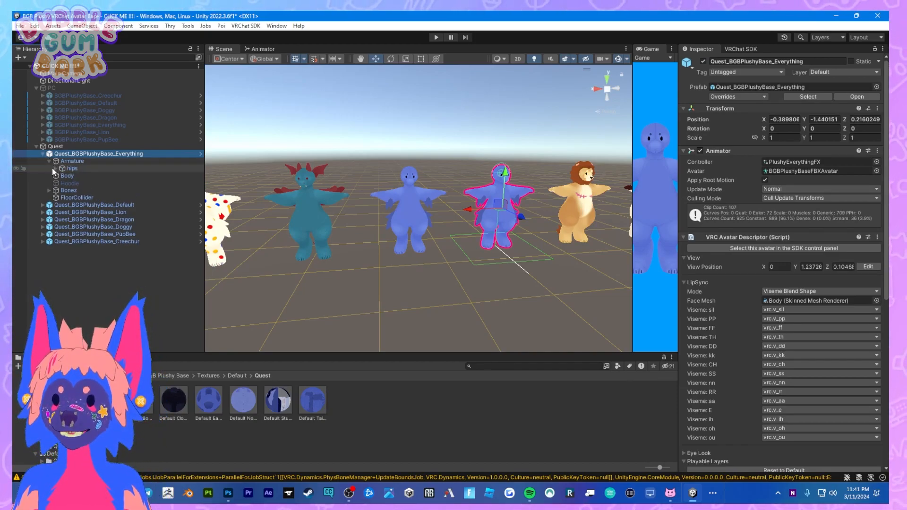
{"action": "left_click", "coordinate": [54, 168]}
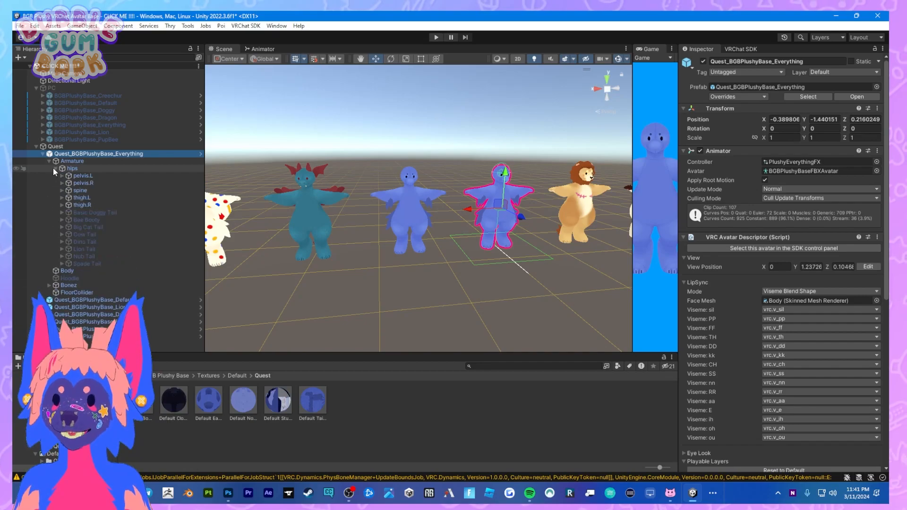
{"action": "left_click", "coordinate": [91, 221]}
{"action": "left_click", "coordinate": [106, 258]}
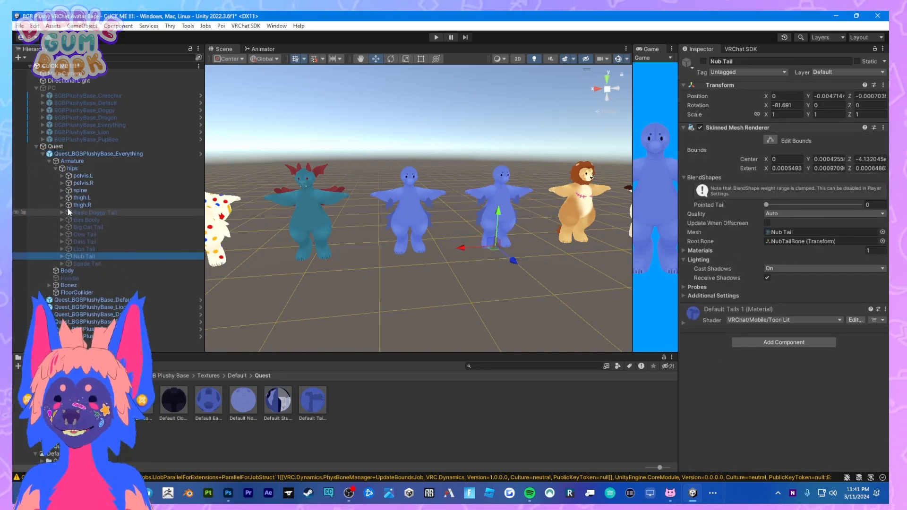
Expand the Quest avatar's spine, chest, neck and head to view its ear, cheek fluff and hair parts.
{"action": "left_click", "coordinate": [62, 190]}
{"action": "left_click", "coordinate": [69, 197]}
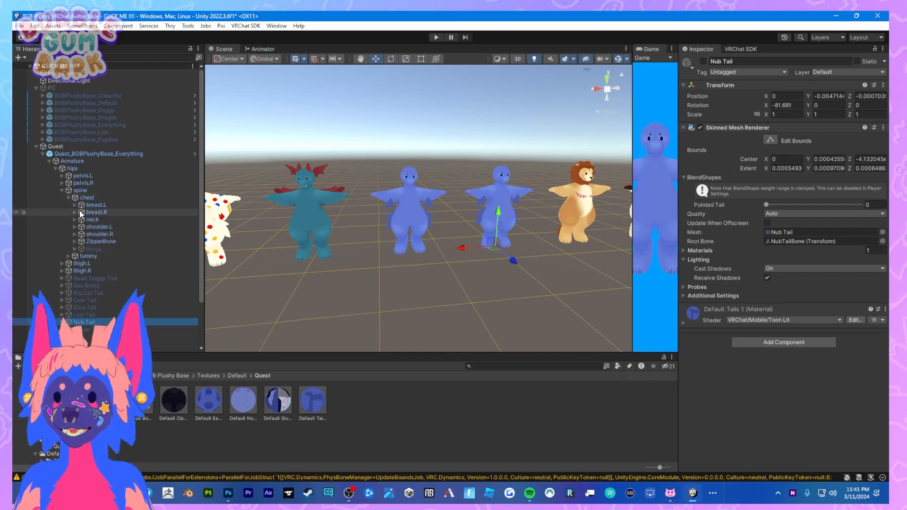
{"action": "left_click", "coordinate": [75, 220]}
{"action": "left_click", "coordinate": [80, 234]}
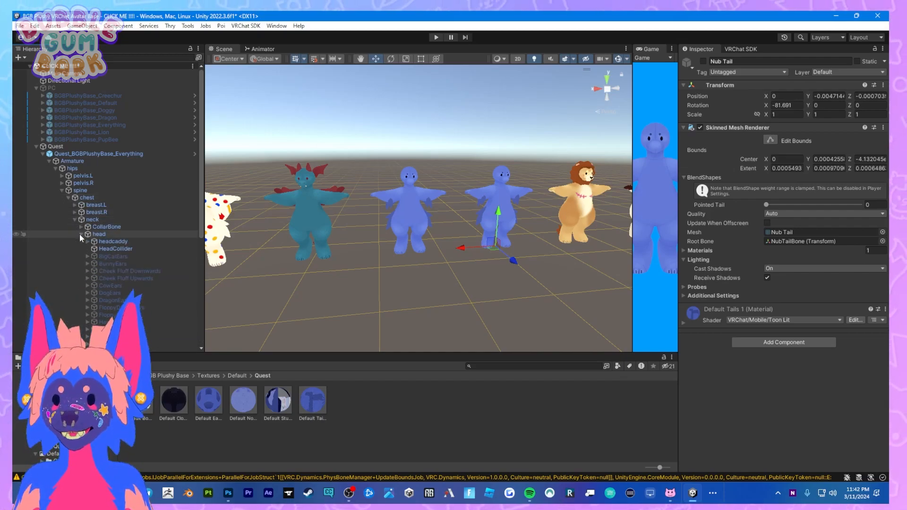
{"action": "scroll", "coordinate": [112, 268], "scroll_direction": "down", "scroll_amount": 1}
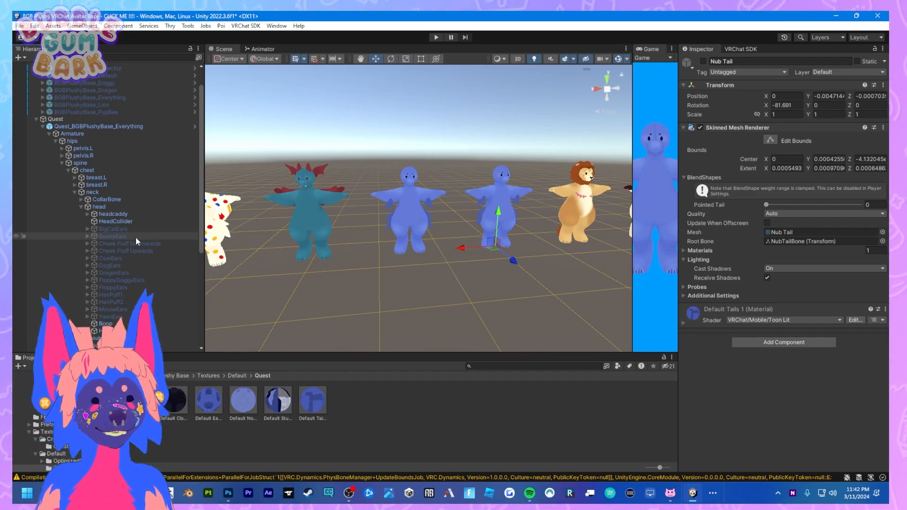
Look through the uploaded avatars in the VRChat SDK Content Manager and review the Quest avatar's validations in the Builder.
{"action": "left_click", "coordinate": [741, 49]}
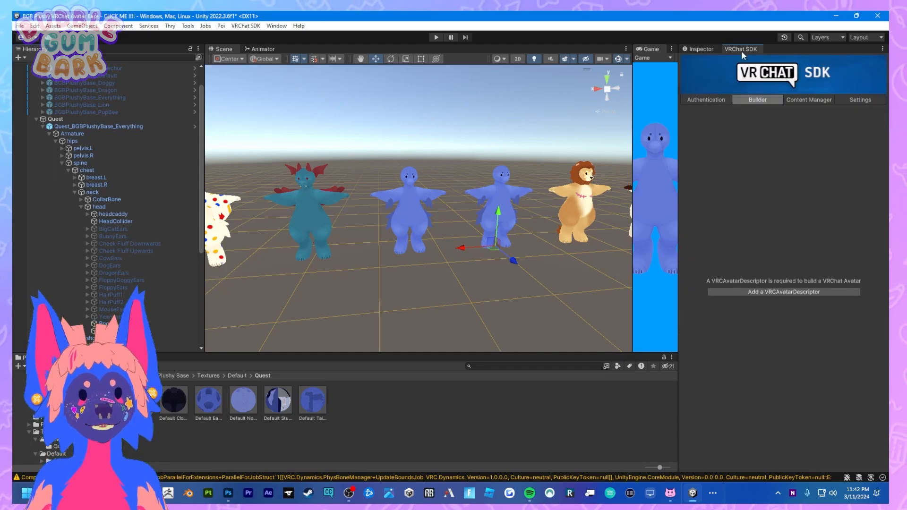
{"action": "left_click", "coordinate": [799, 100]}
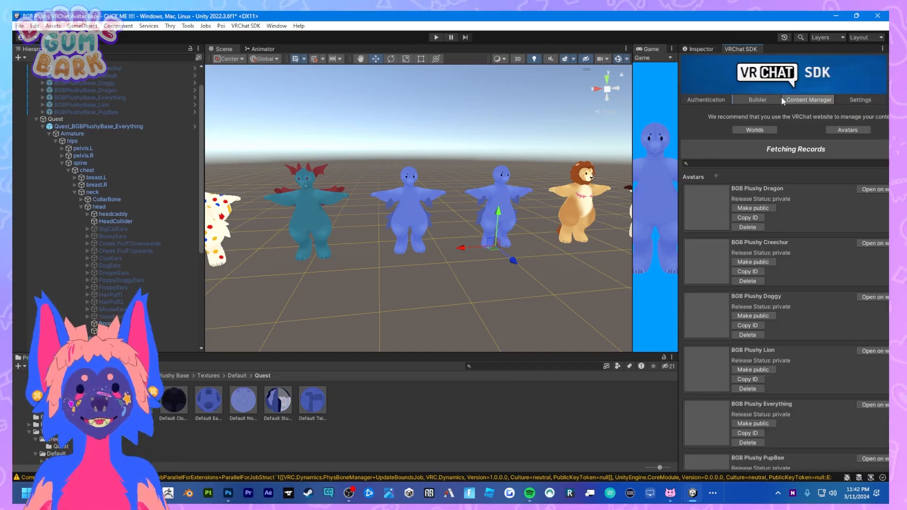
{"action": "left_click", "coordinate": [758, 100]}
{"action": "scroll", "coordinate": [804, 356], "scroll_direction": "down", "scroll_amount": 3}
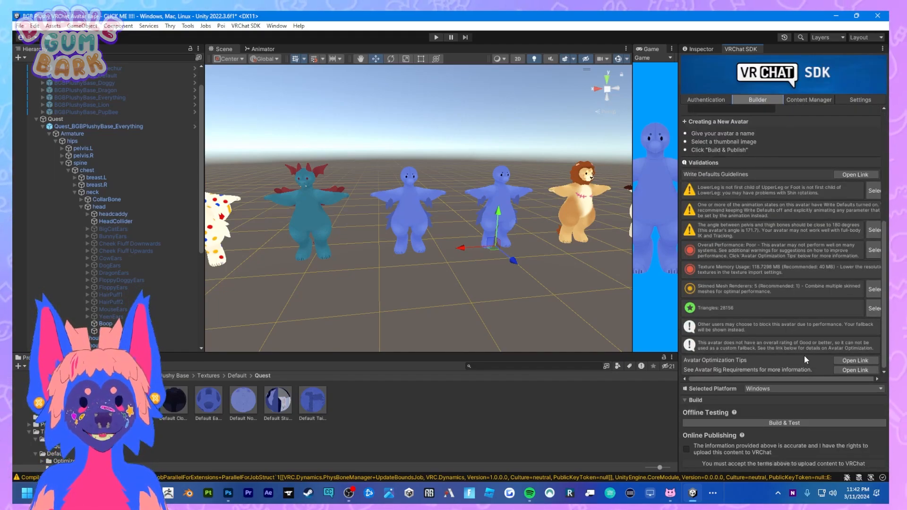
Collapse the Quest_BGBPlushyBase_Everything hierarchy and examine the polka-dot Quest avatar up close in the scene.
{"action": "scroll", "coordinate": [793, 347], "scroll_direction": "up", "scroll_amount": 5}
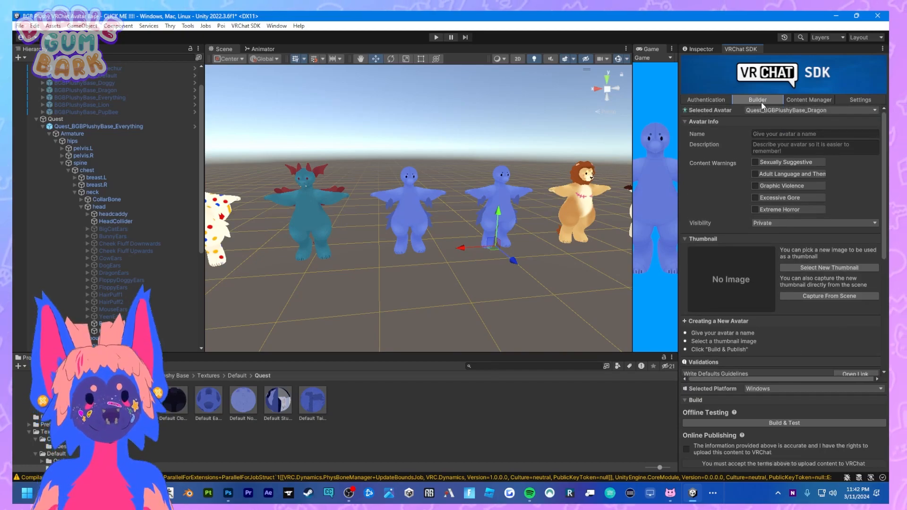
{"action": "left_click", "coordinate": [43, 127]}
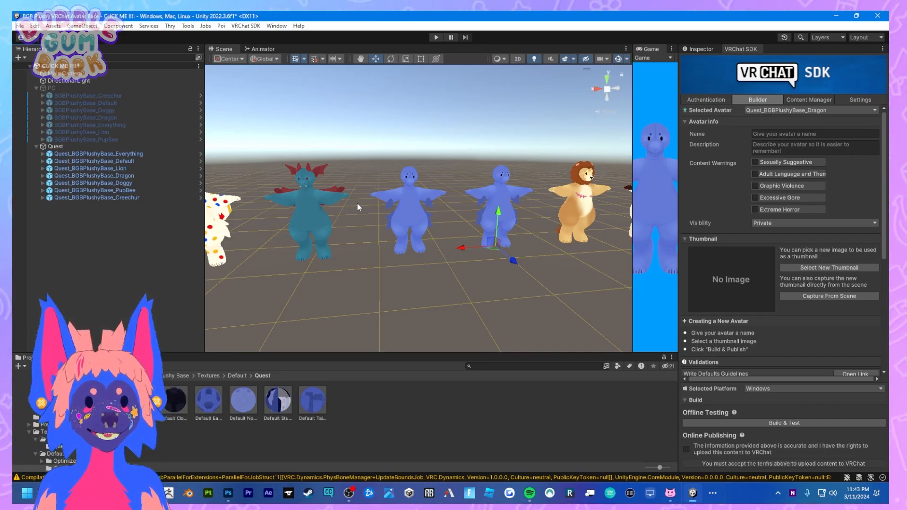
{"action": "middle_click_drag", "start_coordinate": [312, 217], "coordinate": [450, 239]}
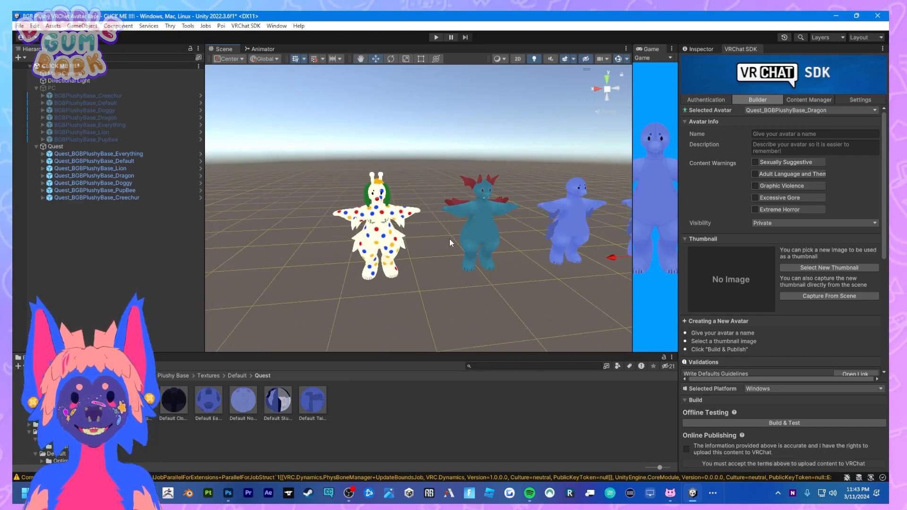
{"action": "scroll", "coordinate": [449, 239], "scroll_direction": "up", "scroll_amount": 8}
{"action": "middle_click_drag", "start_coordinate": [386, 255], "coordinate": [446, 235]}
Activate the PC group and all seven of its avatars, from BGBPlushyBase_Creechur to BGBPlushyBase_PupBee, and view them beside the Quest avatars.
{"action": "left_click", "coordinate": [95, 90]}
{"action": "left_click", "coordinate": [704, 48]}
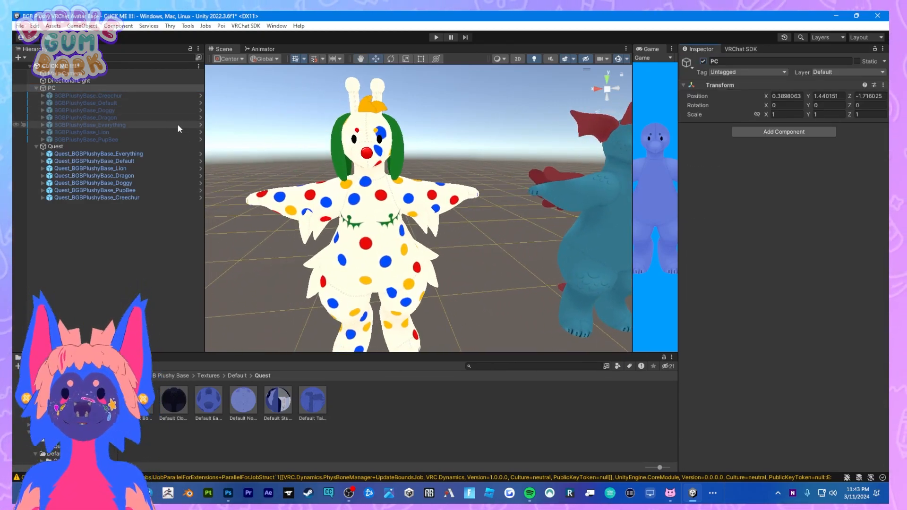
{"action": "left_click", "coordinate": [141, 96]}
{"action": "left_click", "coordinate": [134, 140], "text": "shift"}
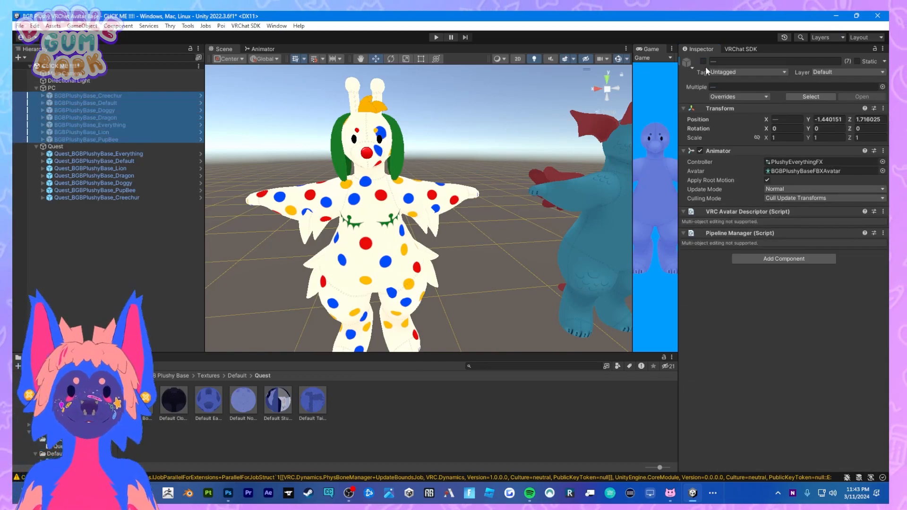
{"action": "key", "text": "f"}
{"action": "scroll", "coordinate": [497, 230], "scroll_direction": "down", "scroll_amount": 8}
{"action": "middle_click_drag", "start_coordinate": [500, 241], "coordinate": [419, 178]}
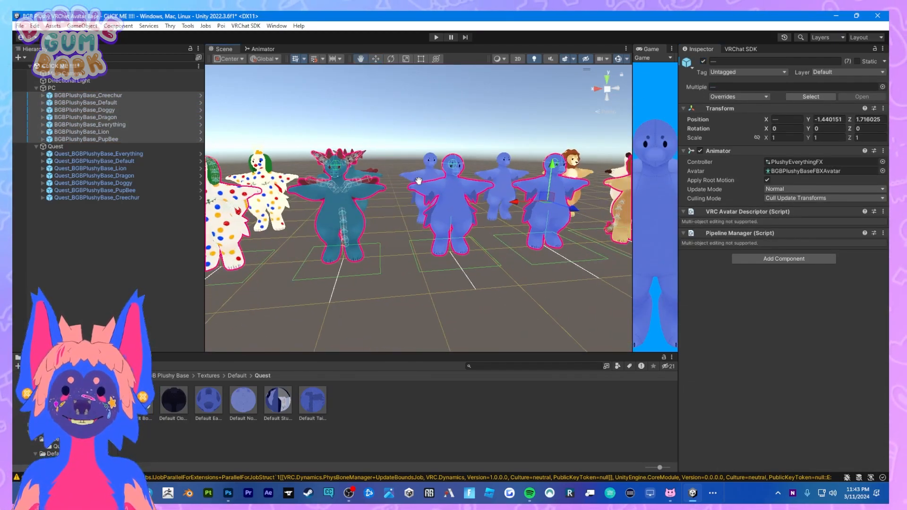
{"action": "left_click", "coordinate": [467, 243]}
{"action": "scroll", "coordinate": [486, 212], "scroll_direction": "up", "scroll_amount": 4}
{"action": "middle_click_drag", "start_coordinate": [498, 179], "coordinate": [480, 185]}
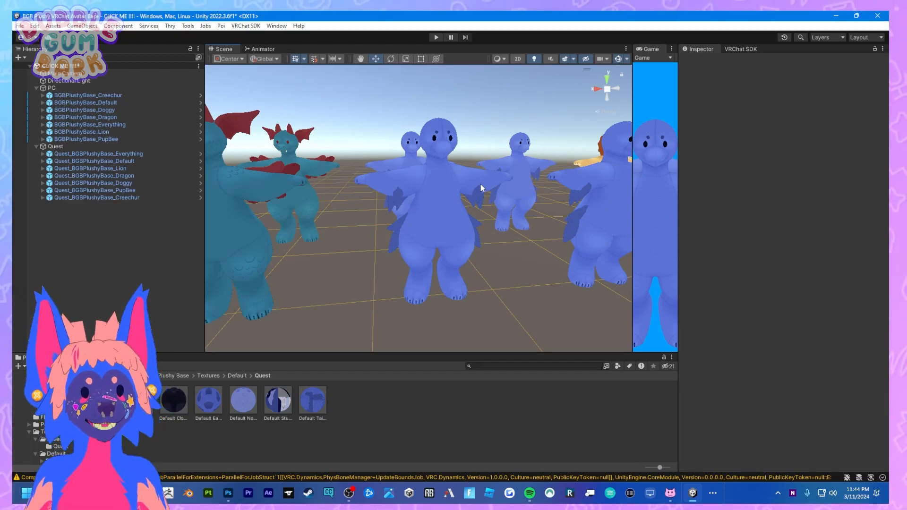
Expand Quest_BGBPlushyBase_Default down through hips, spine and chest to the shoulders, and inspect the transforms of upper_arm.L and upper_arm.R.
{"action": "left_click", "coordinate": [43, 161]}
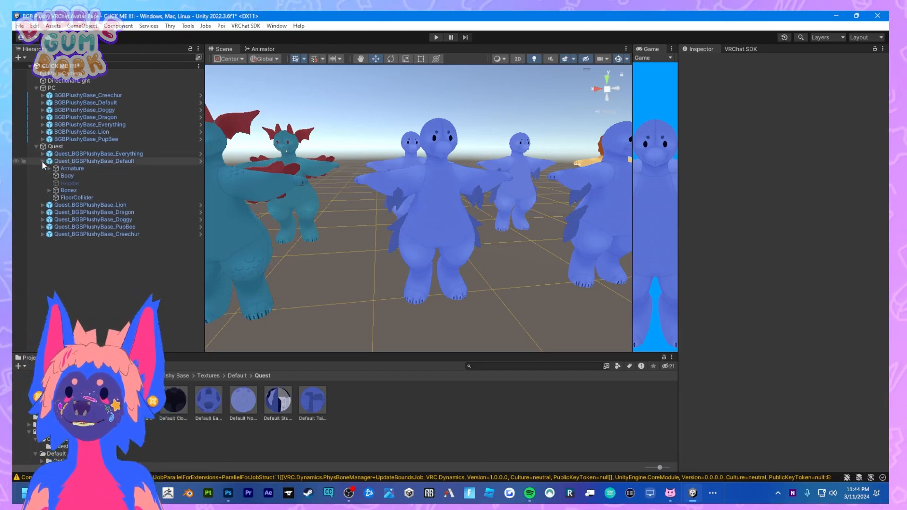
{"action": "left_click", "coordinate": [49, 168]}
{"action": "left_click", "coordinate": [56, 176]}
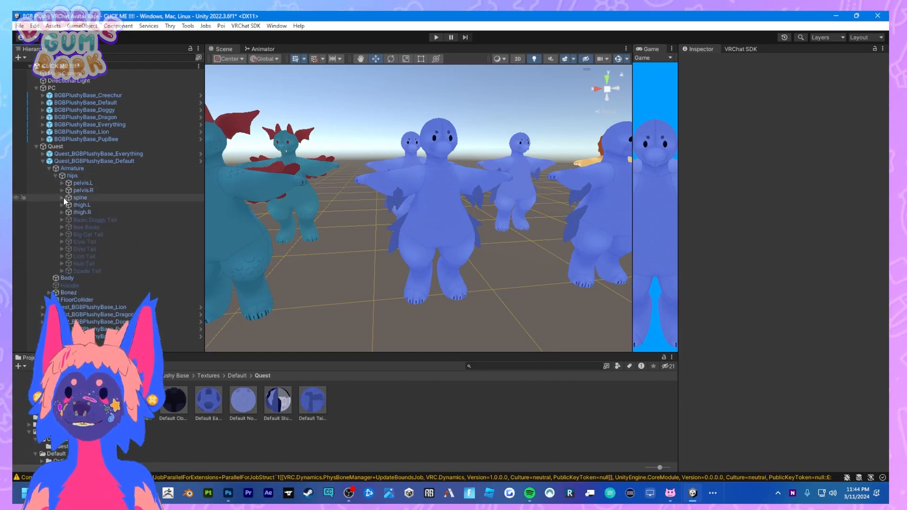
{"action": "left_click", "coordinate": [61, 198]}
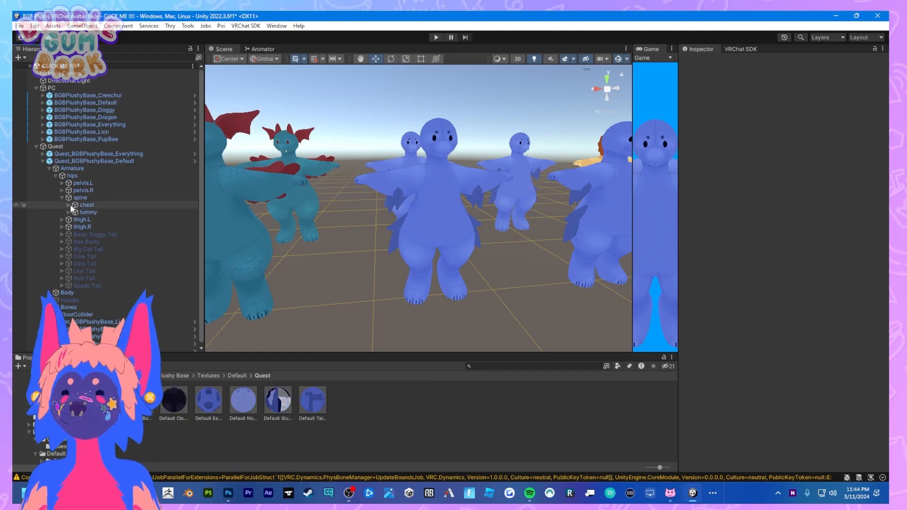
{"action": "left_click", "coordinate": [68, 205]}
{"action": "left_click", "coordinate": [74, 242]}
{"action": "left_click", "coordinate": [75, 233]}
{"action": "left_click", "coordinate": [106, 241]}
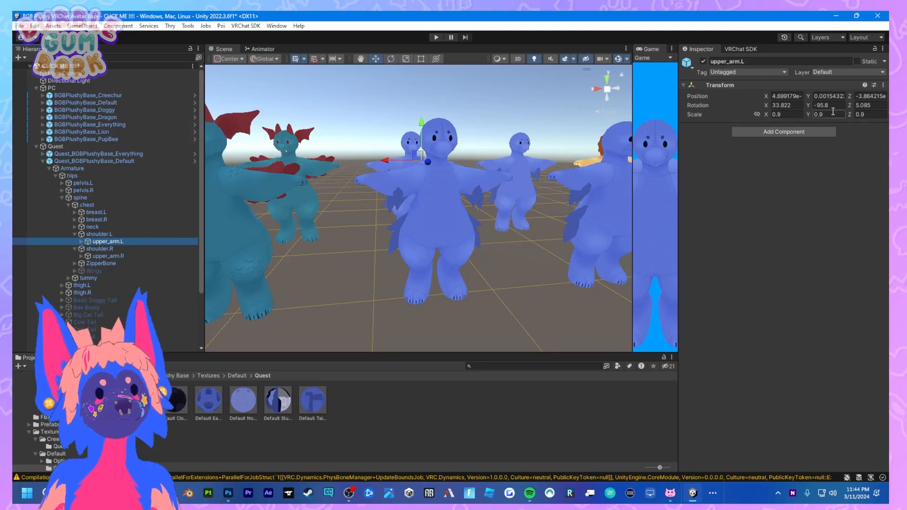
{"action": "left_click", "coordinate": [132, 256]}
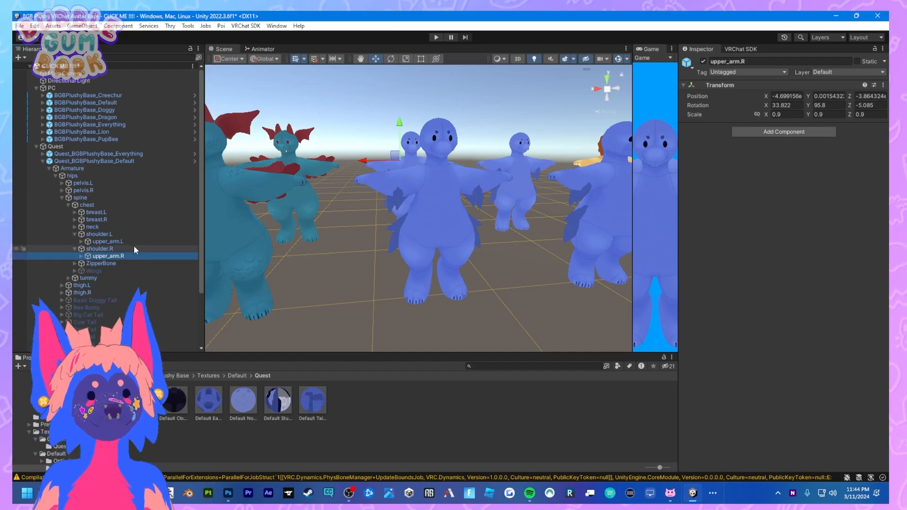